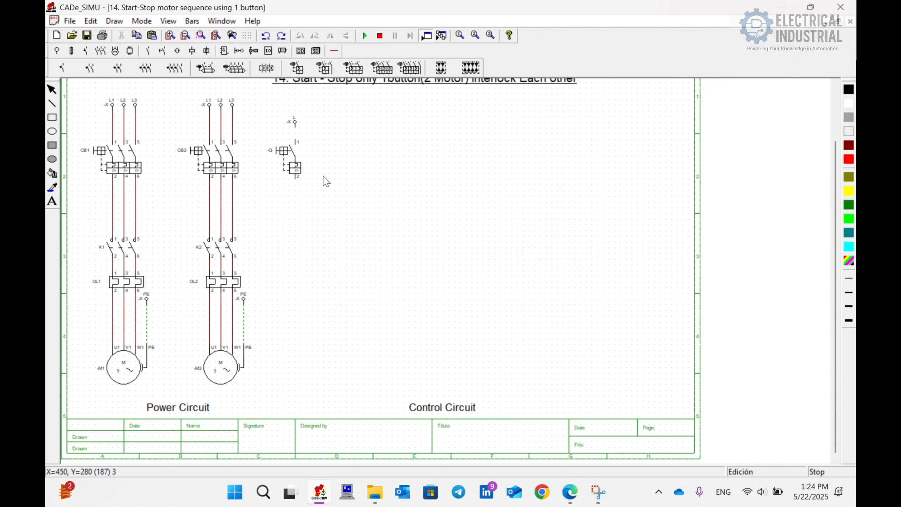
Place a normally closed mushroom push button beneath the control circuit breaker.
left_click(161, 52)
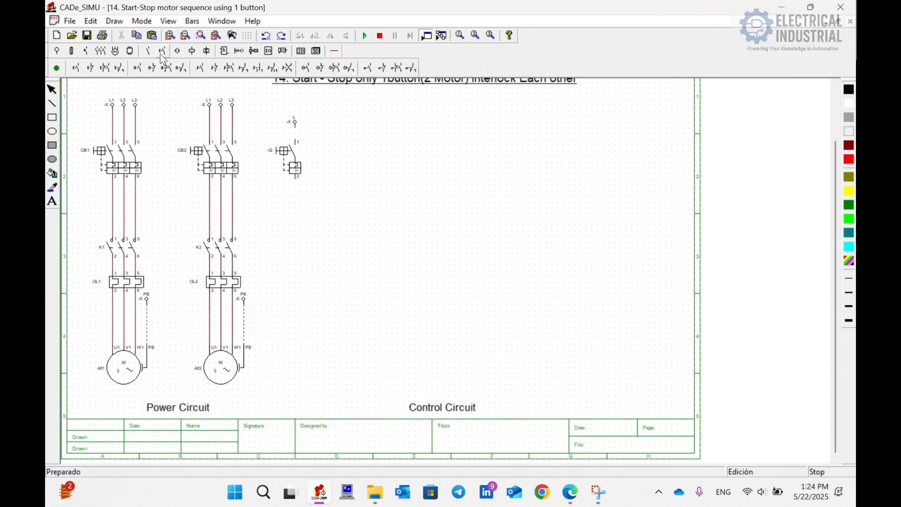
left_click(154, 72)
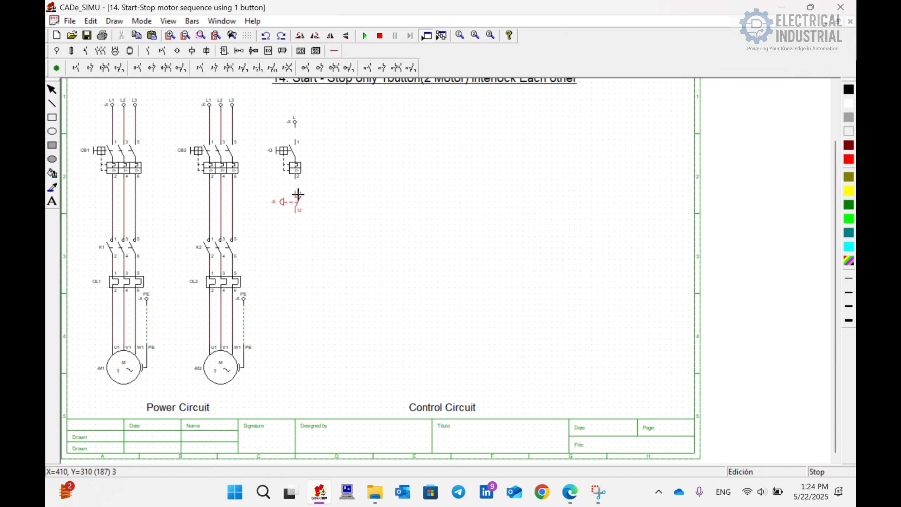
left_click(298, 194)
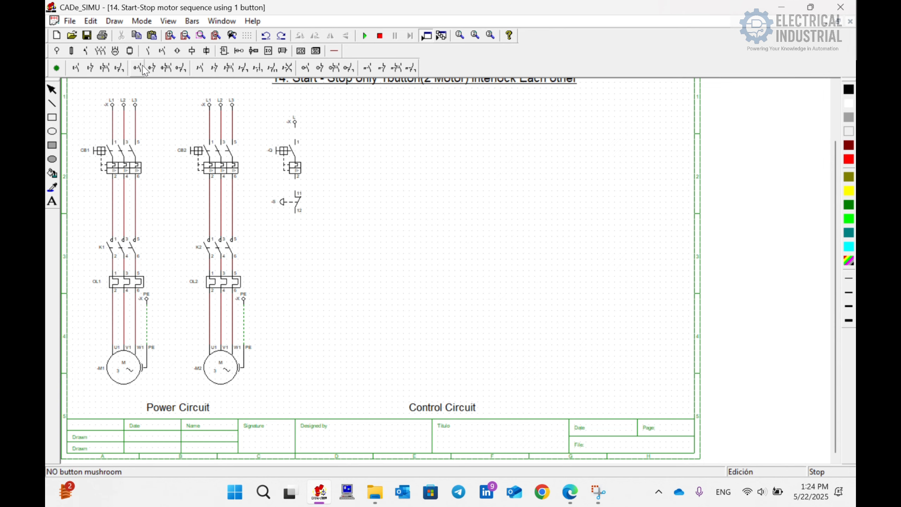
Place two normally closed thermal overload contacts (95-96) one below the other under the mushroom button.
left_click(383, 69)
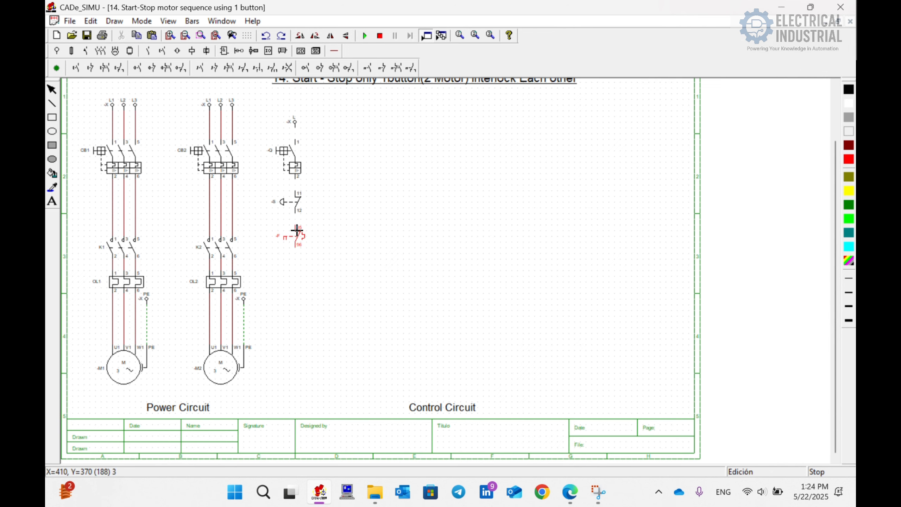
left_click(297, 230)
left_click(297, 262)
right_click(345, 241)
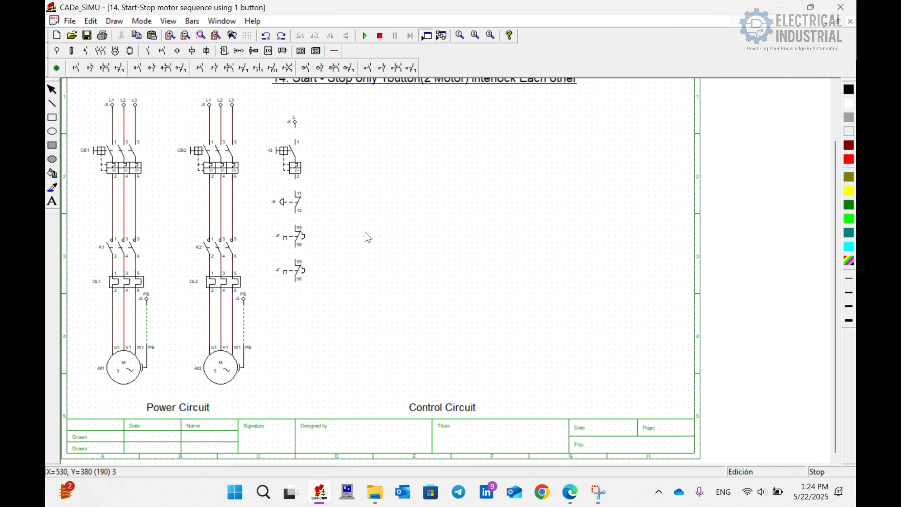
Add a normally closed push button and a normally open push button below the overload contacts.
left_click(91, 69)
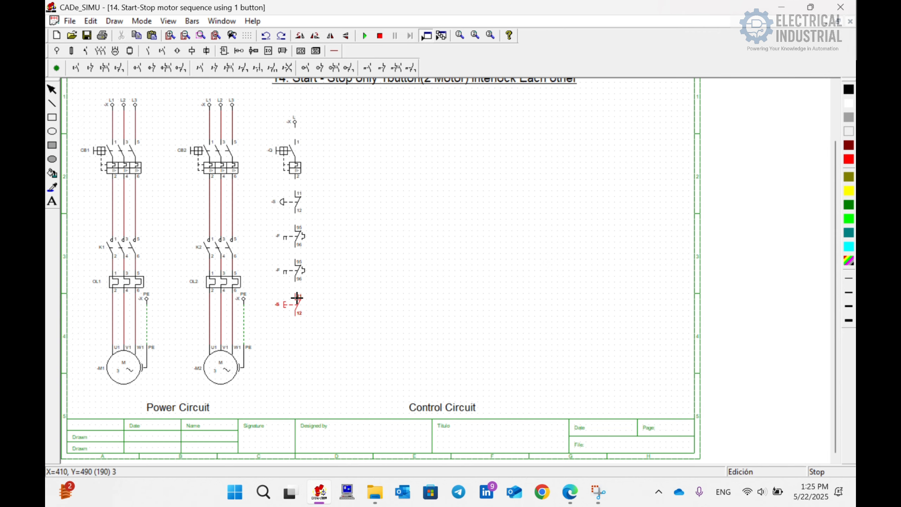
left_click(297, 298)
left_click(296, 331)
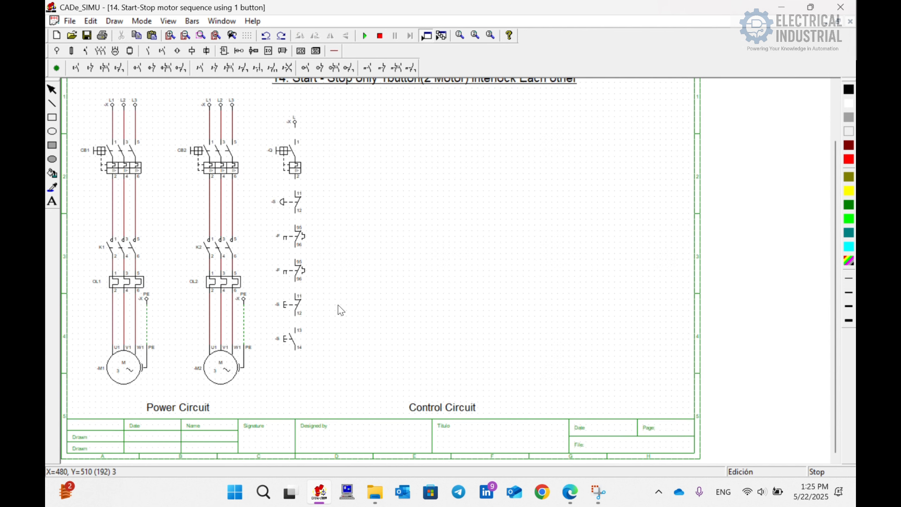
Shift the whole control column, from the L terminal to the normally open push button, slightly up and to the right.
scroll(318, 244, "up", 1)
scroll(316, 243, "down", 1)
left_click_drag(255, 105, 374, 372)
left_click_drag(297, 347, 309, 325)
left_click(424, 348)
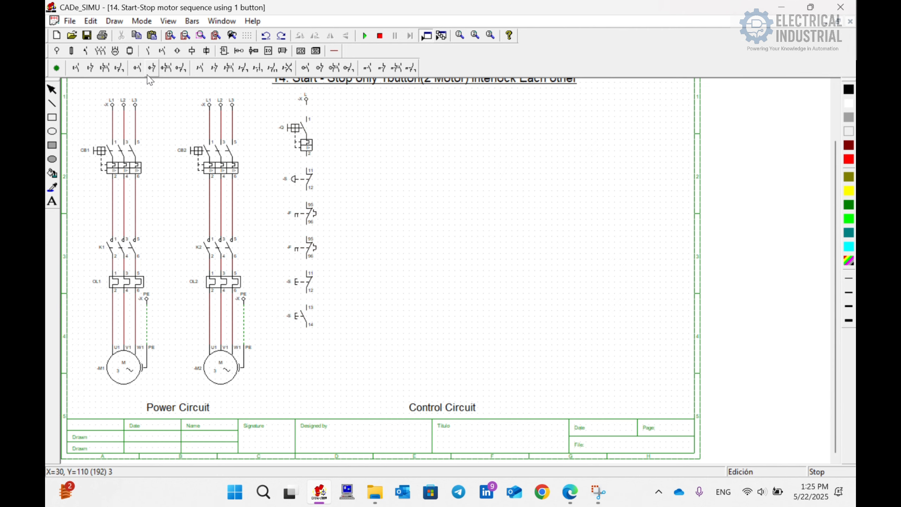
Place two normally closed K contacts (11-12) one above the other beneath the normally open push button.
left_click(85, 51)
left_click(75, 69)
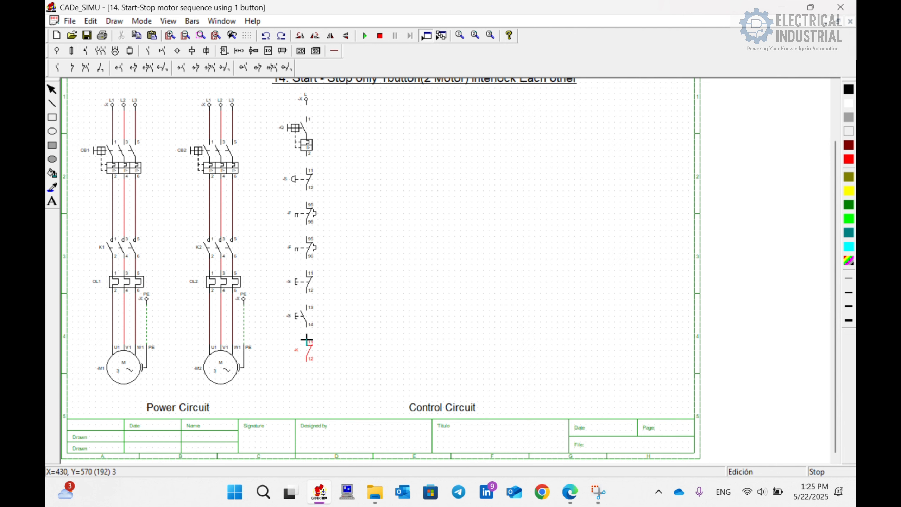
left_click(308, 341)
left_click(310, 373)
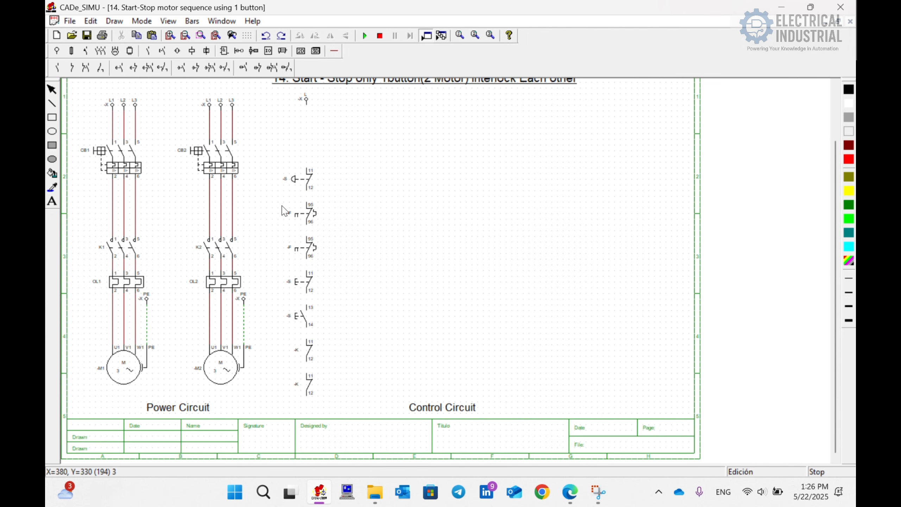
Move the control column's buttons and contacts up as a group, directly beneath the L terminal.
left_click_drag(272, 162, 354, 403)
left_click_drag(309, 351, 311, 301)
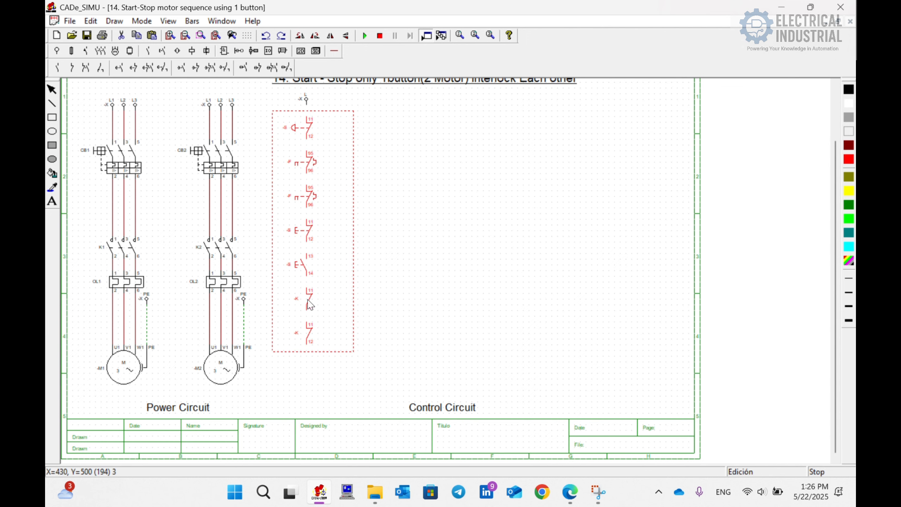
left_click(389, 283)
Place a normally open K contact (13-14) beside the column's upper K contact and a relay coil beneath the lower one.
left_click(57, 68)
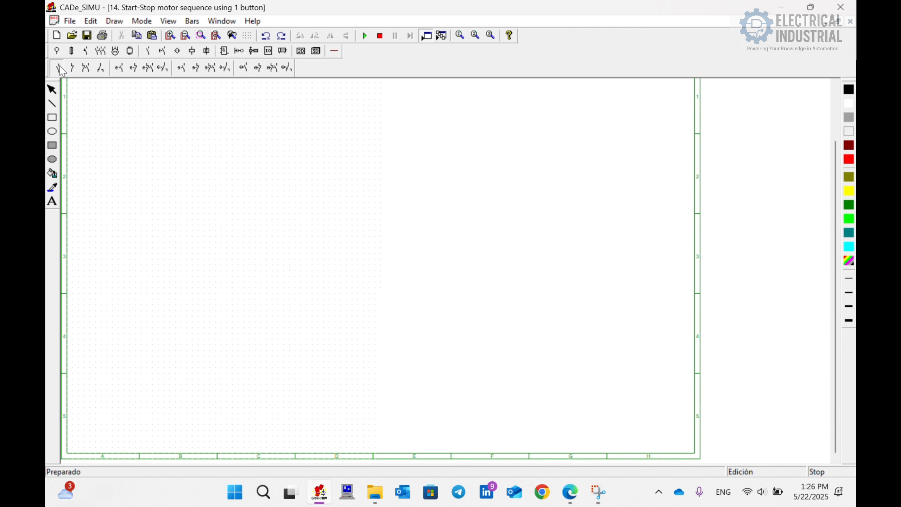
left_click(335, 290)
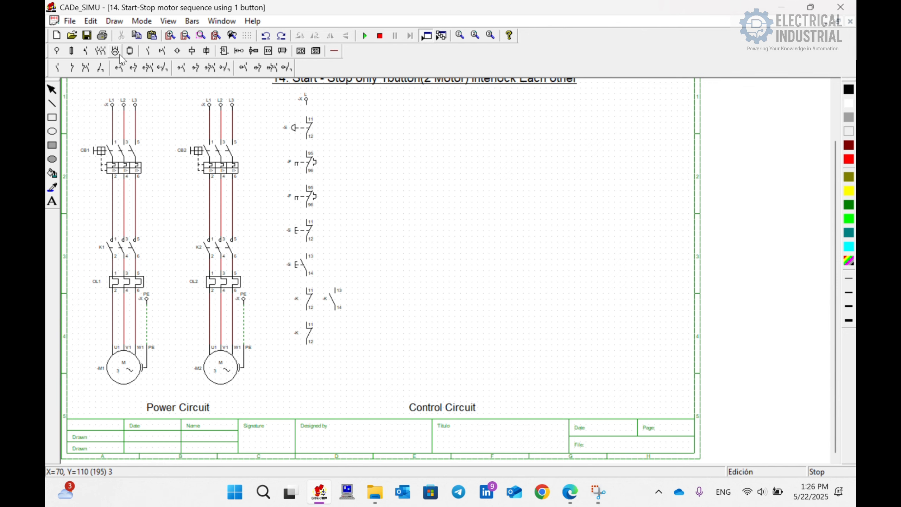
left_click(130, 51)
left_click(55, 68)
left_click(307, 360)
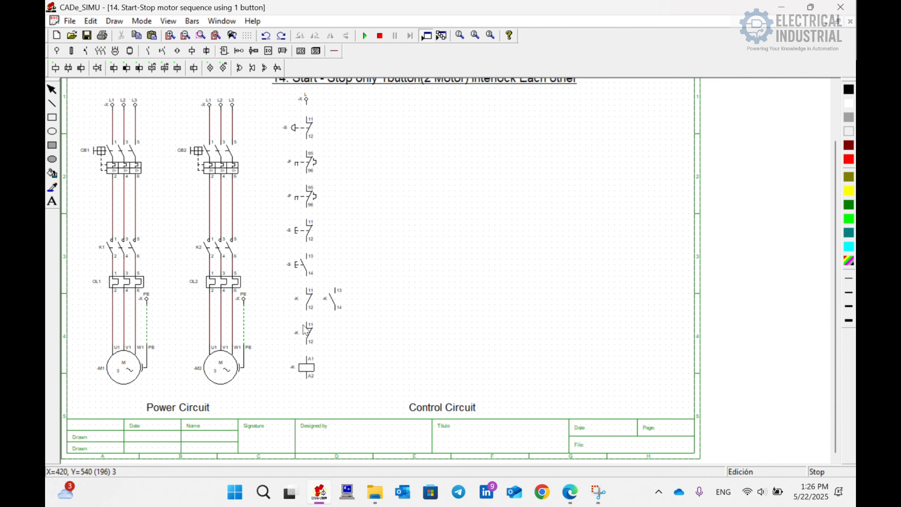
Duplicate the three K contacts and the coil, leaving the copy beside the originals as a second relay rung.
left_click_drag(284, 282, 374, 331)
key("ctrl+c")
key("ctrl+v")
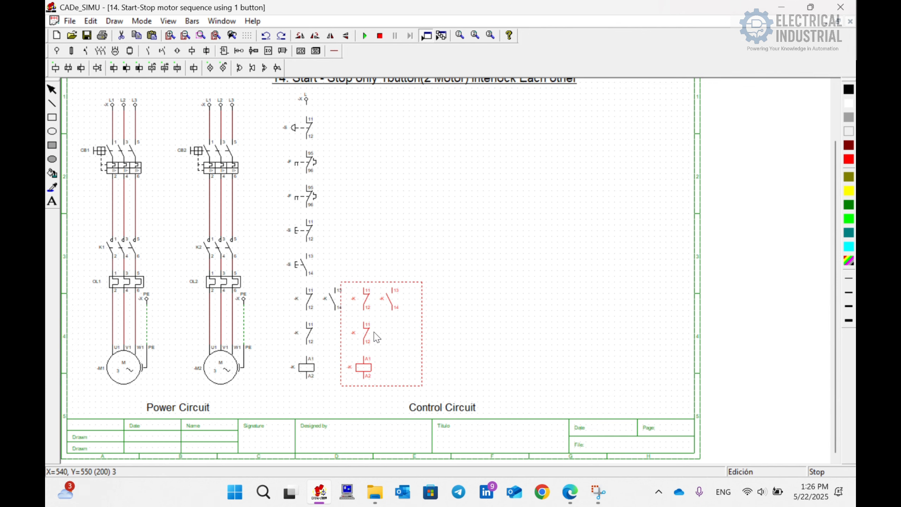
left_click(510, 318)
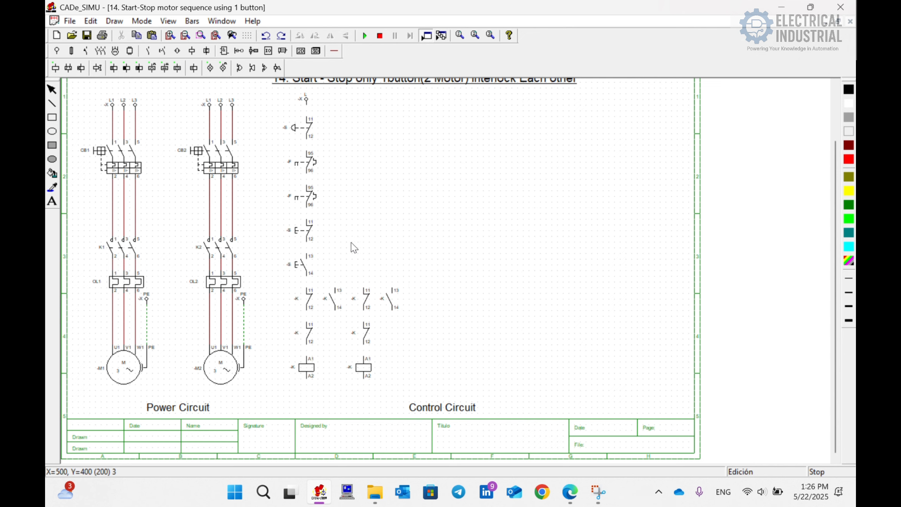
Place four normally open K contacts (13-14) in a row to the right, level with the normally open push button.
left_click(147, 51)
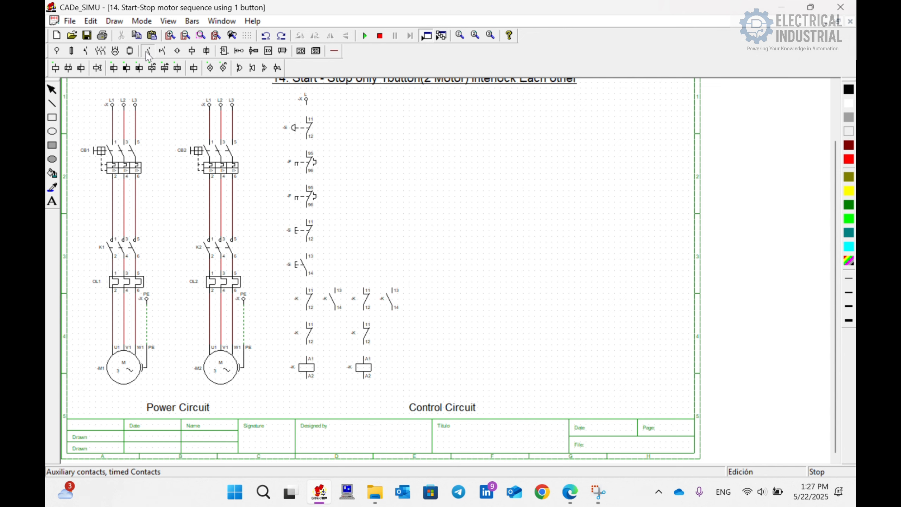
left_click(424, 255)
left_click(452, 255)
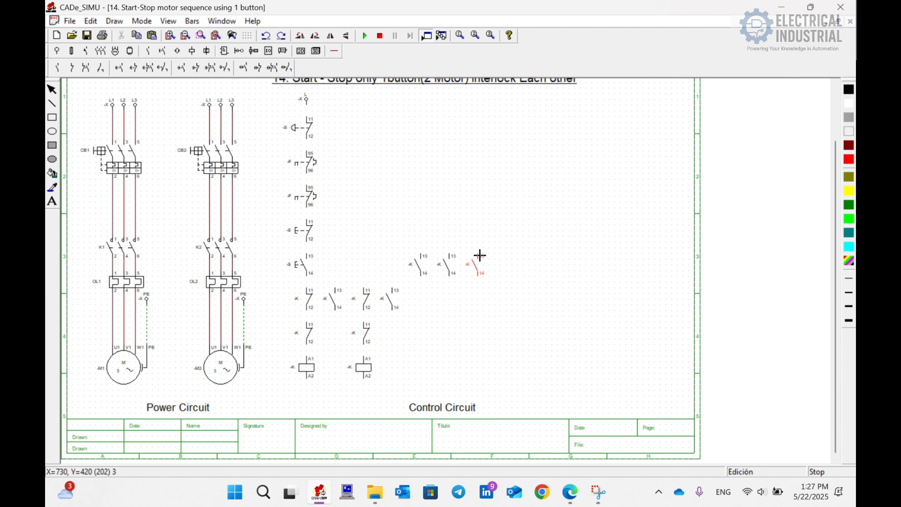
left_click(480, 254)
left_click(508, 254)
Place normally closed K contacts (11-12) below the first and third contacts of the new row.
left_click(72, 67)
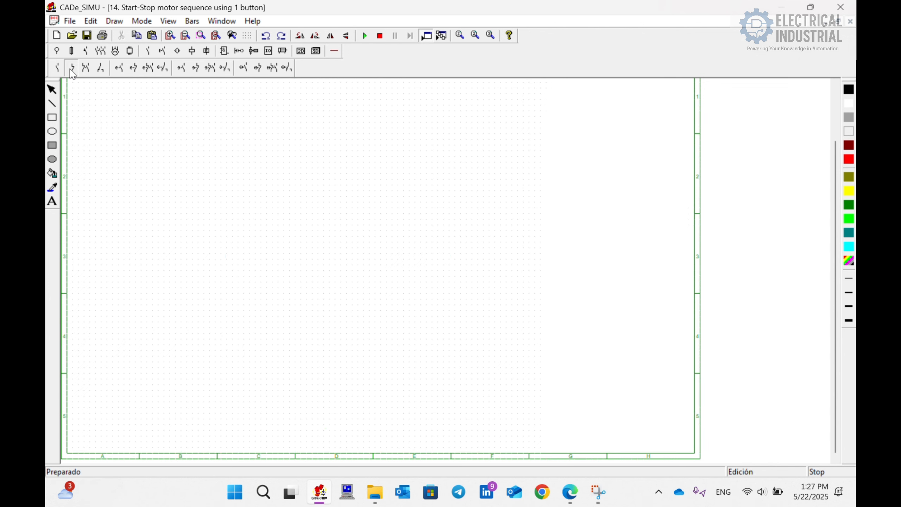
left_click(421, 292)
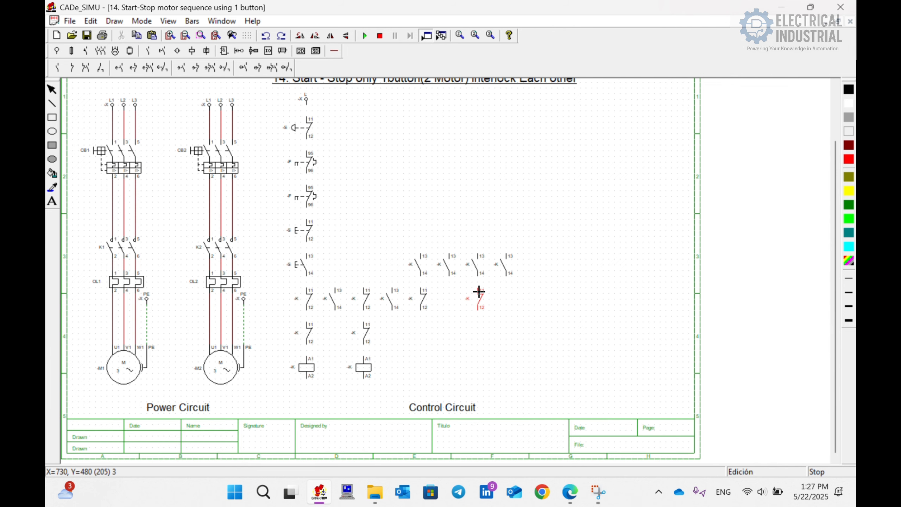
left_click(478, 291)
Place two more relay coils beneath the new normally closed contacts, level with the existing coils.
left_click(194, 50)
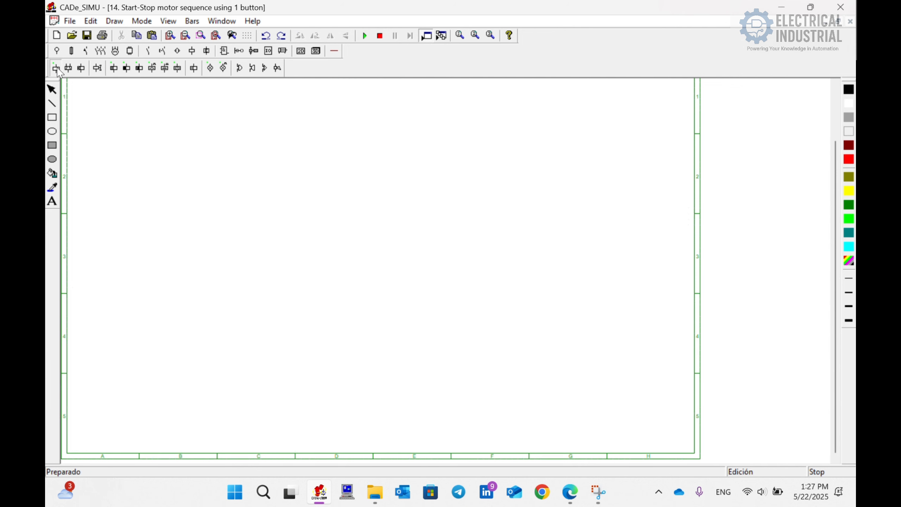
left_click(424, 358)
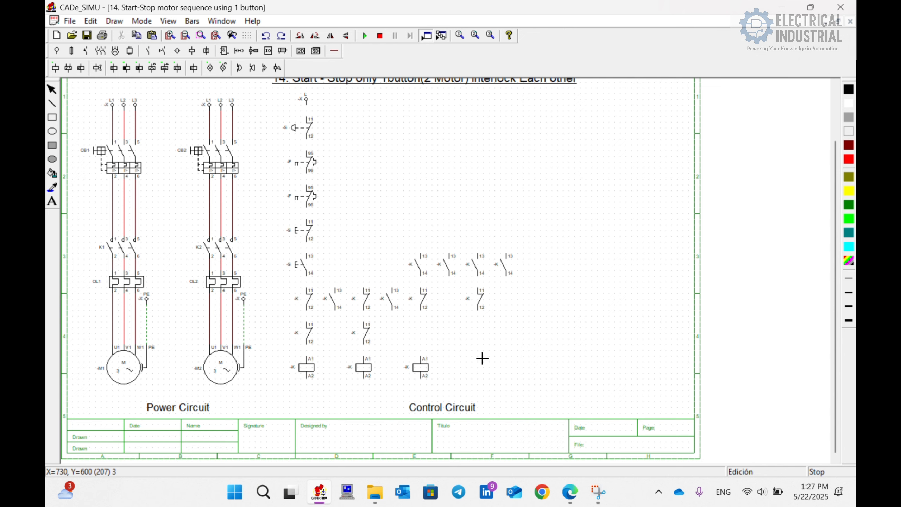
left_click(481, 357)
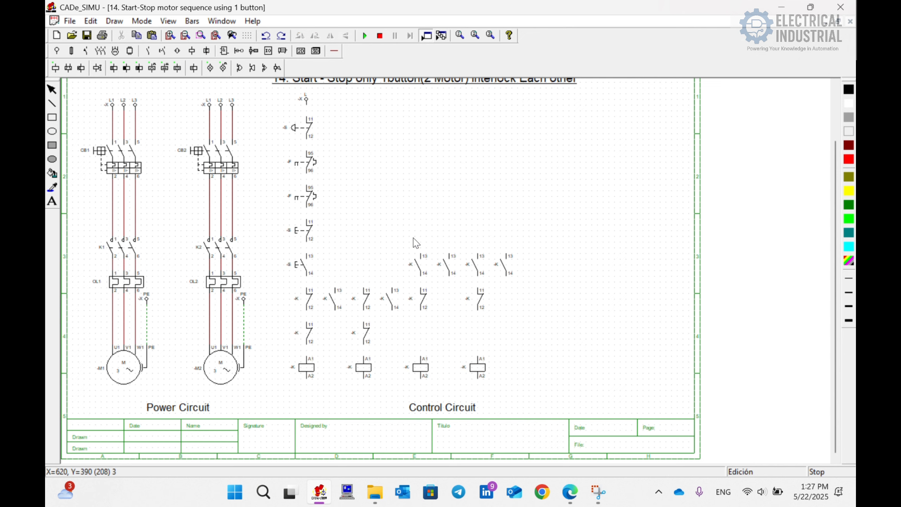
Place two indicator lamps beneath the second and fourth normally open contacts of the row.
left_click(194, 67)
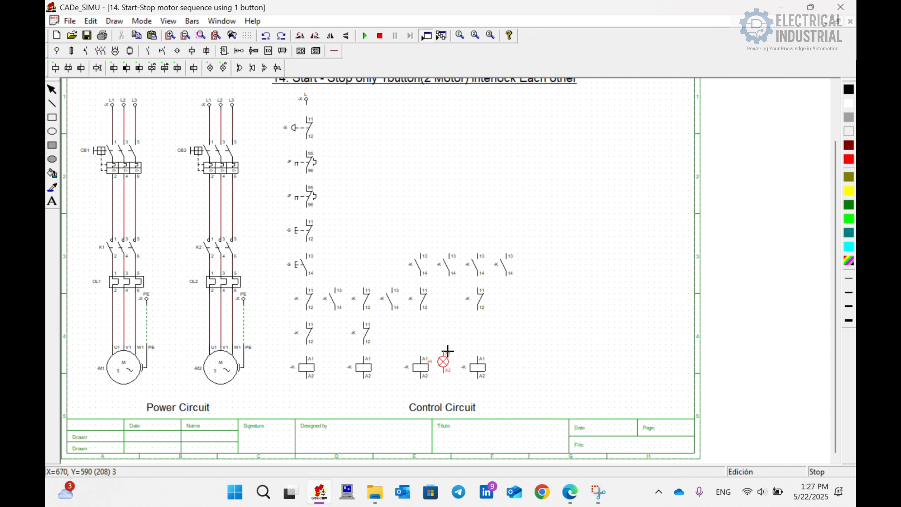
left_click(449, 330)
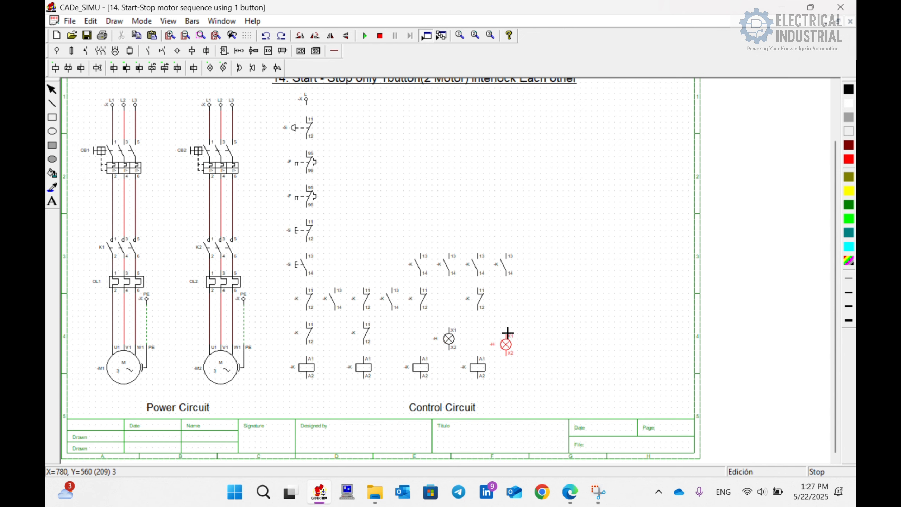
left_click(506, 331)
key("Escape")
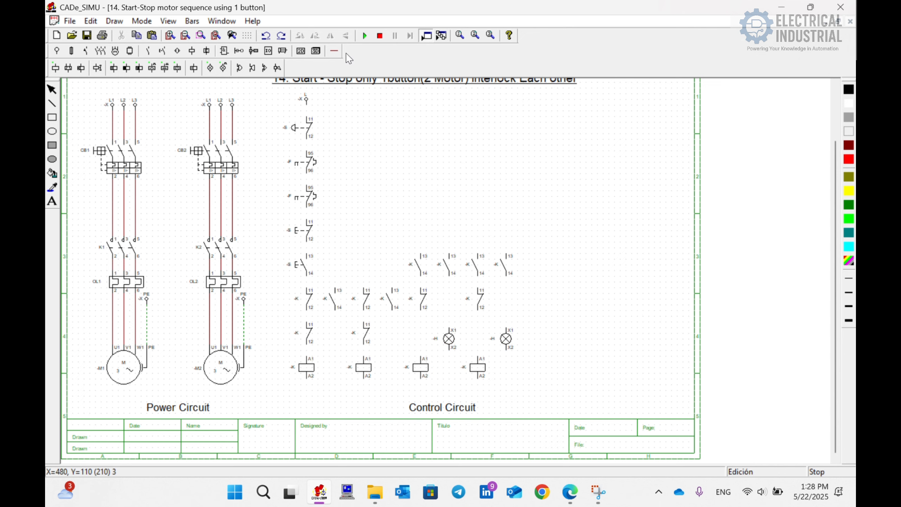
Wire the control column in series from the L terminal to the first coil, and run a branch from below the start button to the second rung.
left_click(333, 51)
left_click_drag(307, 100, 309, 154)
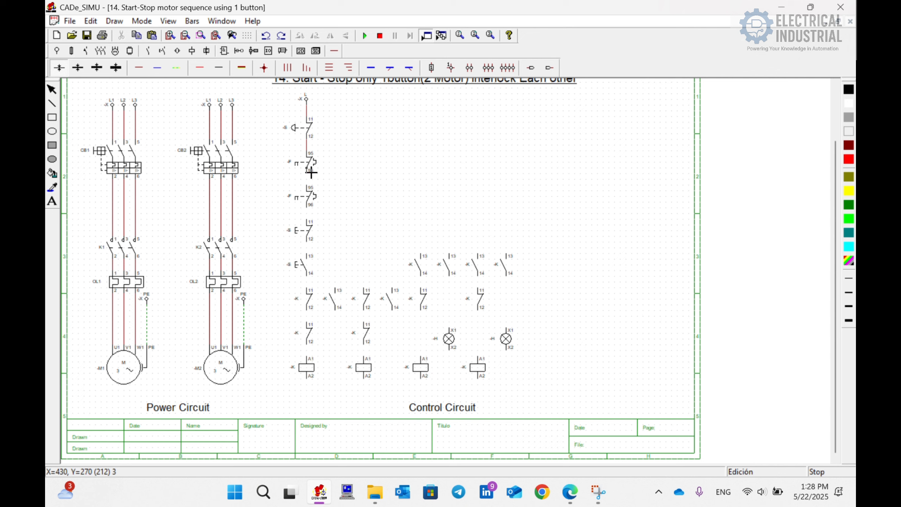
left_click_drag(311, 222, 310, 221)
left_click_drag(309, 241, 393, 285)
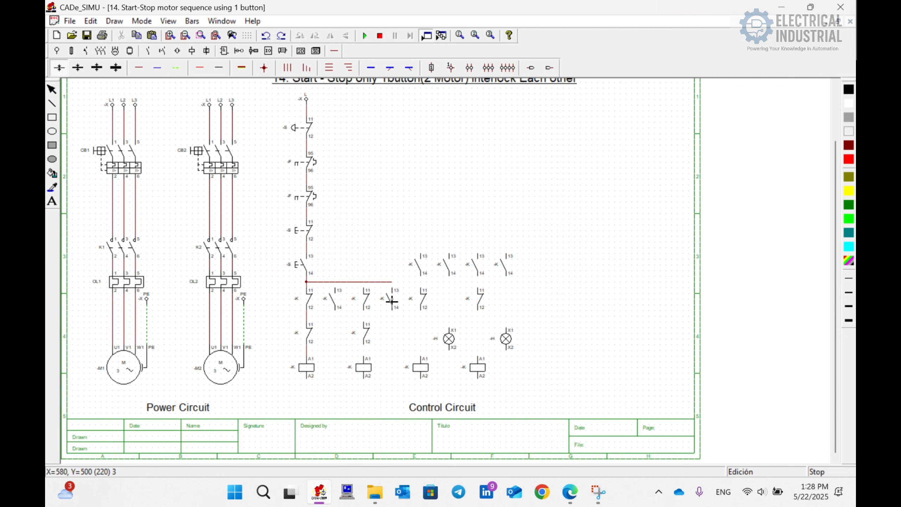
Connect the first two rungs' upper contacts to the branch, parallel each open and closed pair, and wire the second rung to its coil.
scroll(392, 301, "up", 1)
scroll(413, 280, "down", 1)
left_click_drag(502, 293, 426, 286)
left_click_drag(430, 339, 394, 335)
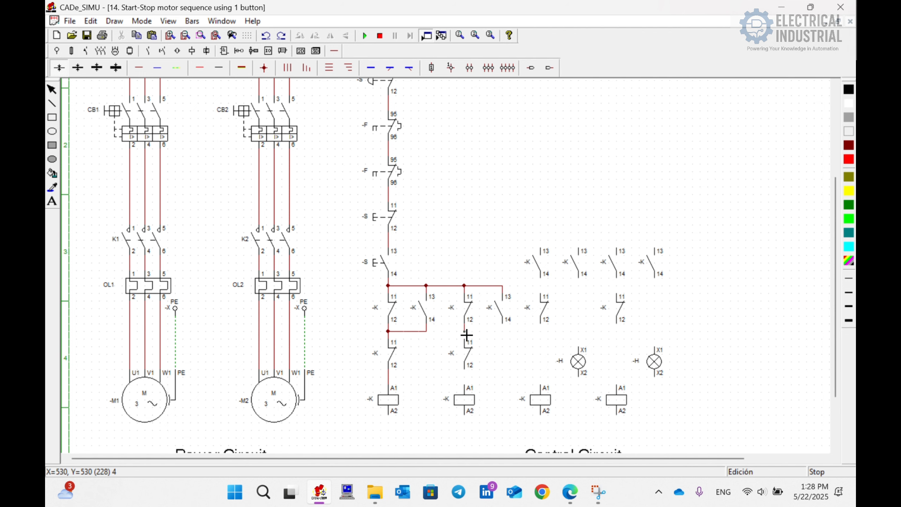
left_click_drag(467, 334, 467, 341)
left_click_drag(466, 375, 469, 383)
left_click_drag(470, 335, 505, 334)
Run a supply wire from between the stop and start buttons to the tops of the four normally open K contacts.
scroll(478, 260, "up", 1)
mouse_move(392, 265)
left_mouse_down()
mouse_move(655, 260)
mouse_move(617, 257)
left_mouse_up()
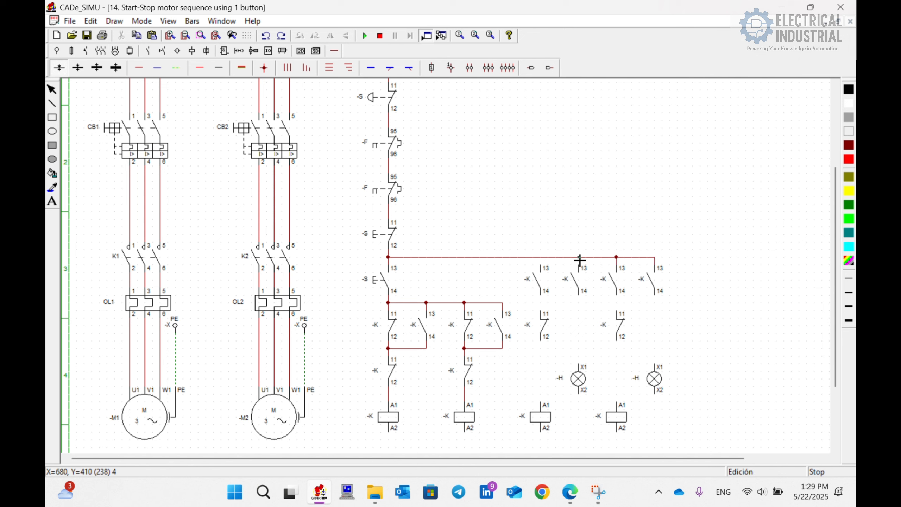
left_click(542, 261)
Wire the third and fourth rungs through their normally closed contacts to the coils, branching each lamp from below its normally open contacts.
left_click_drag(550, 347, 546, 405)
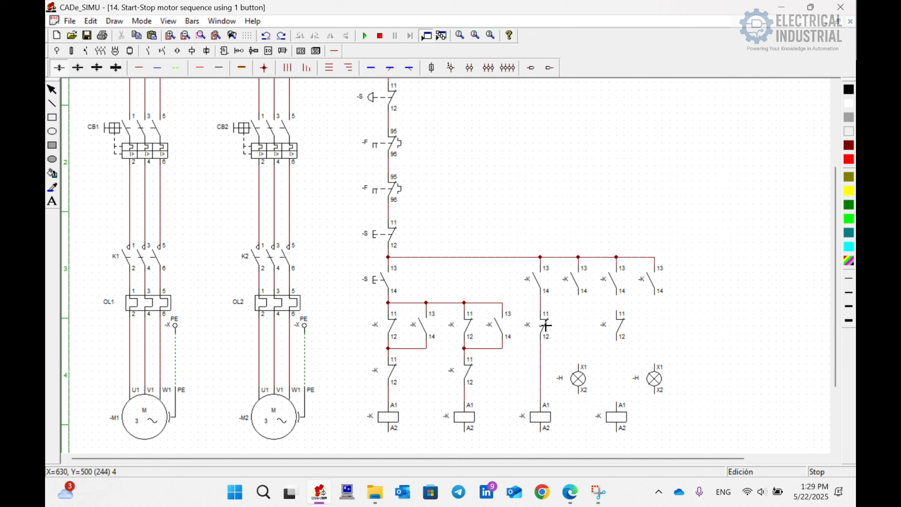
left_click_drag(541, 303, 584, 364)
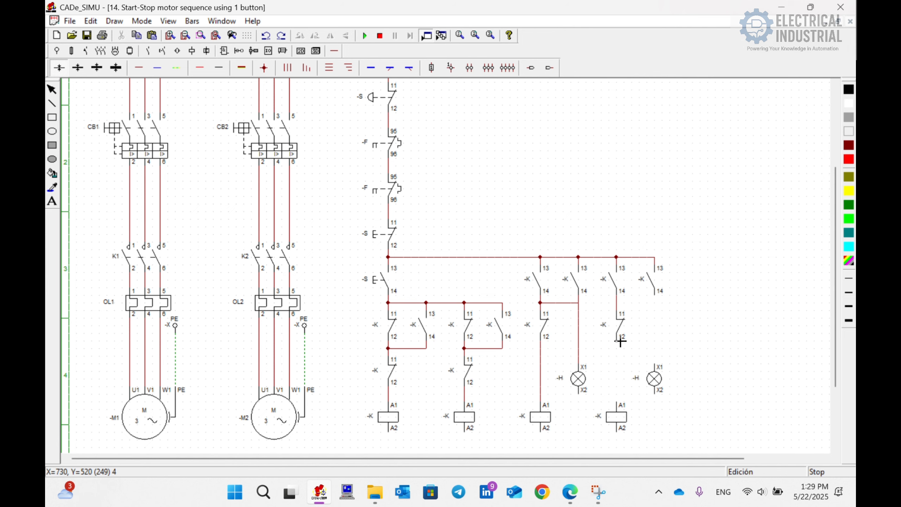
left_click_drag(621, 341, 619, 404)
left_click_drag(618, 303, 665, 366)
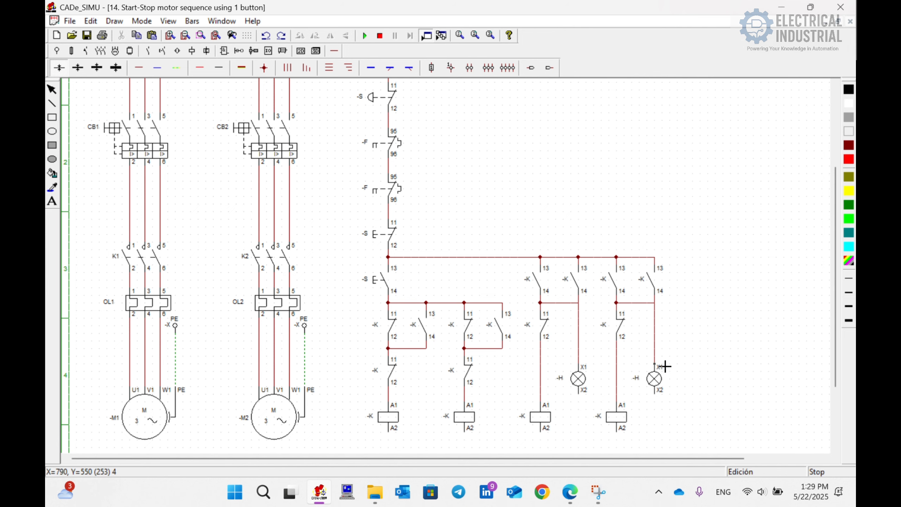
Place two normally closed K contacts and a lamp below them as a fifth rung beside the second lamp's branch.
scroll(581, 300, "down", 2)
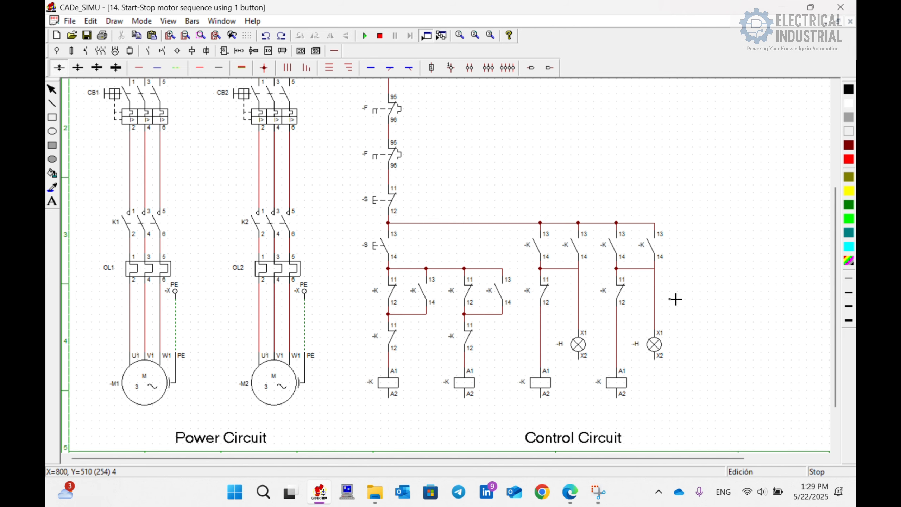
left_click(148, 51)
left_click(72, 67)
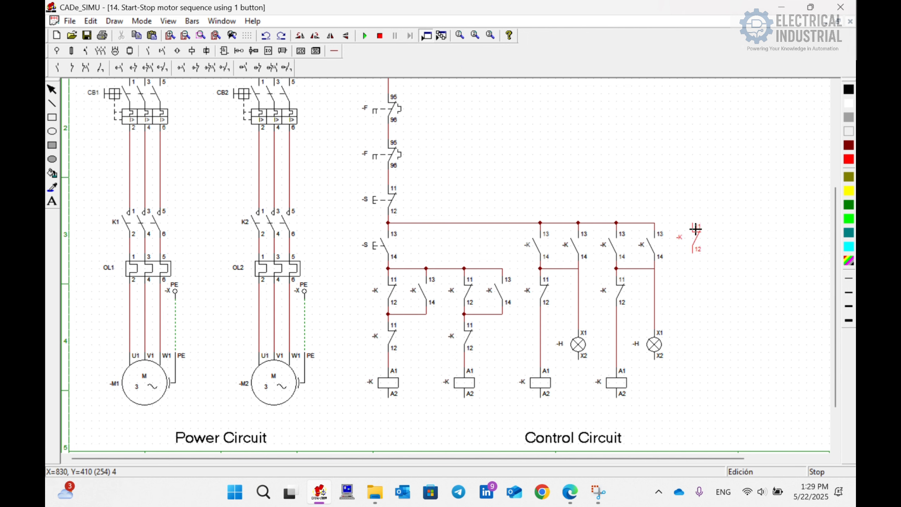
left_click(697, 234)
left_click(697, 280)
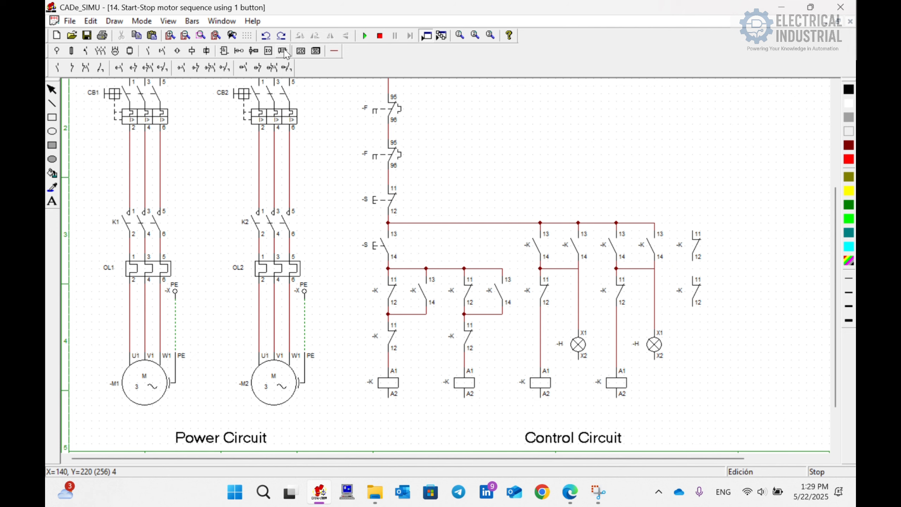
left_click(206, 50)
left_click(210, 68)
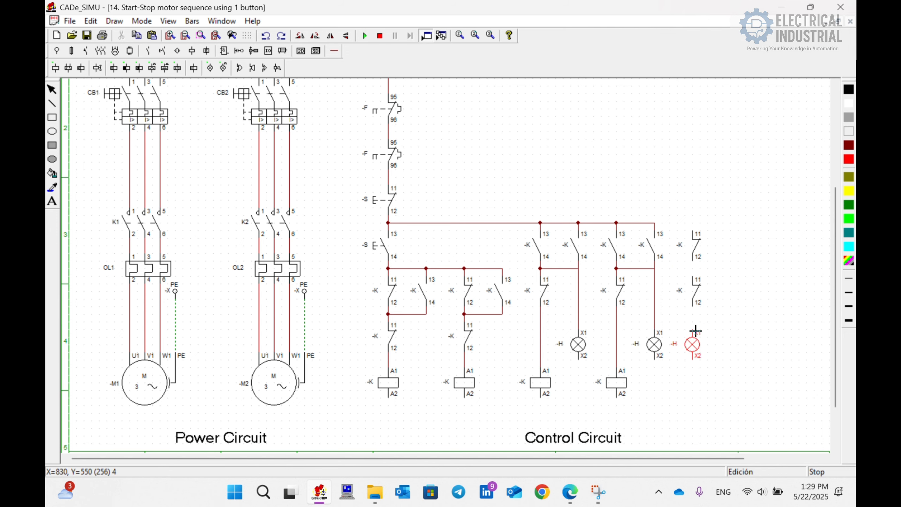
left_click(696, 331)
key("Escape")
Wire a supply branch from below the second overload contact to the fifth rung and connect its contacts in series to the lamp.
scroll(734, 296, "up", 1)
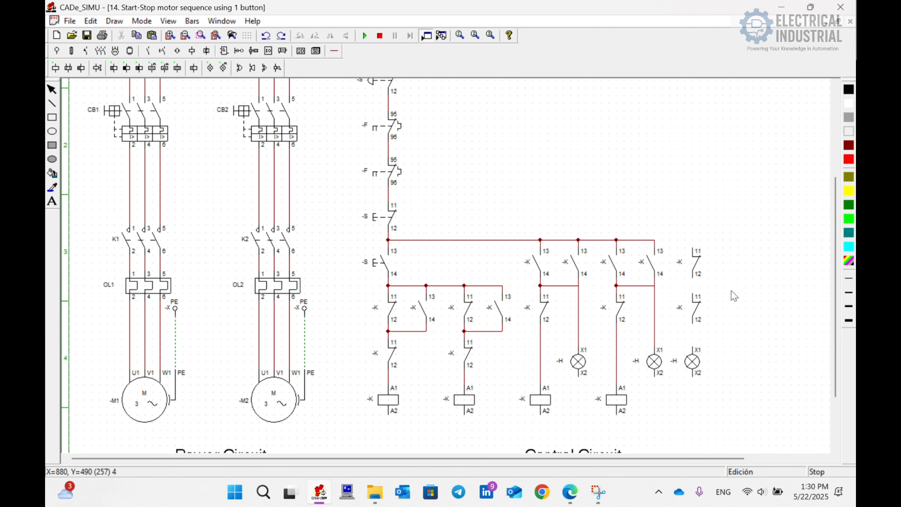
left_click(334, 51)
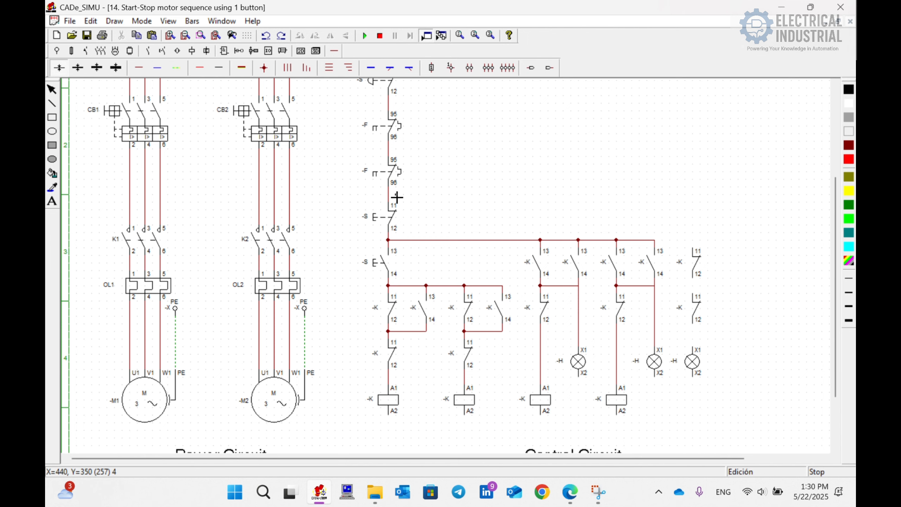
mouse_move(396, 197)
left_mouse_down()
mouse_move(664, 217)
mouse_move(691, 200)
mouse_move(701, 253)
left_mouse_up()
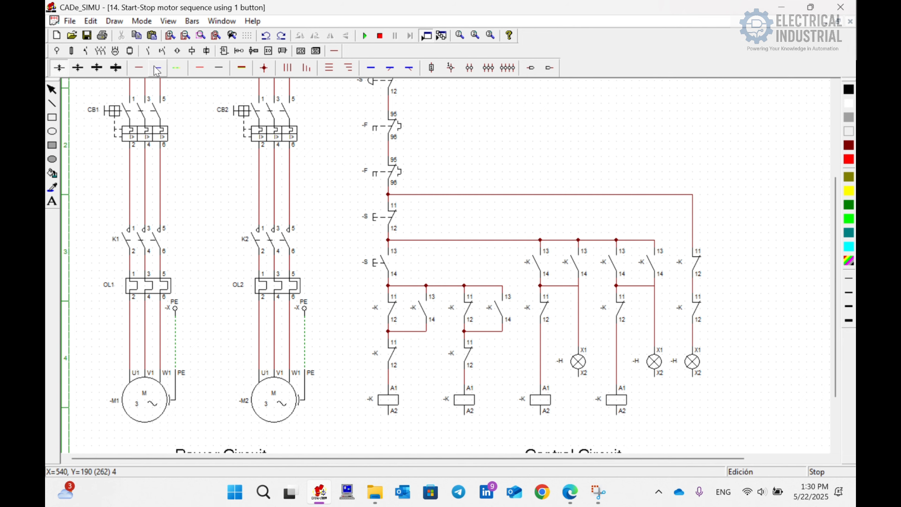
Run a neutral wire from the first coil's A2 beneath the rungs, and connect the other three coils and the last two lamps to it.
scroll(499, 393, "down", 1)
left_click_drag(395, 392, 696, 390)
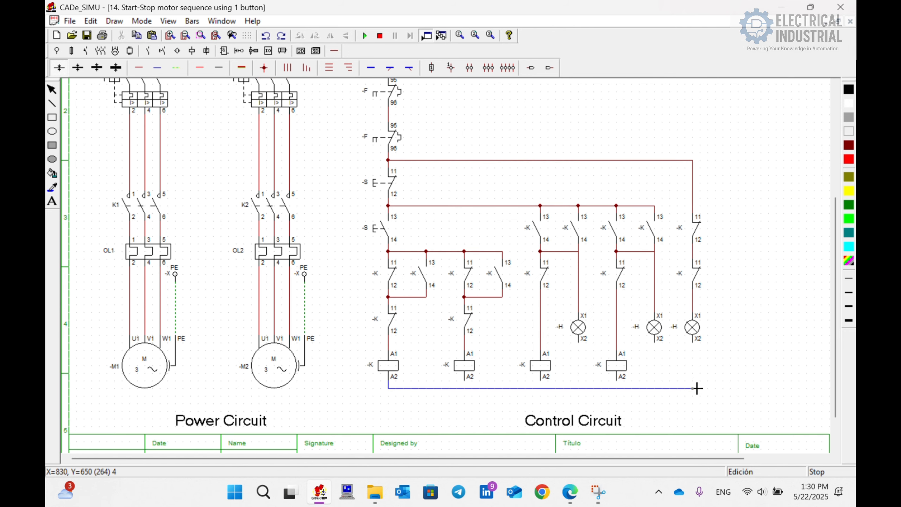
left_click_drag(699, 347, 698, 390)
left_click_drag(652, 351, 618, 391)
left_click_drag(545, 384, 542, 390)
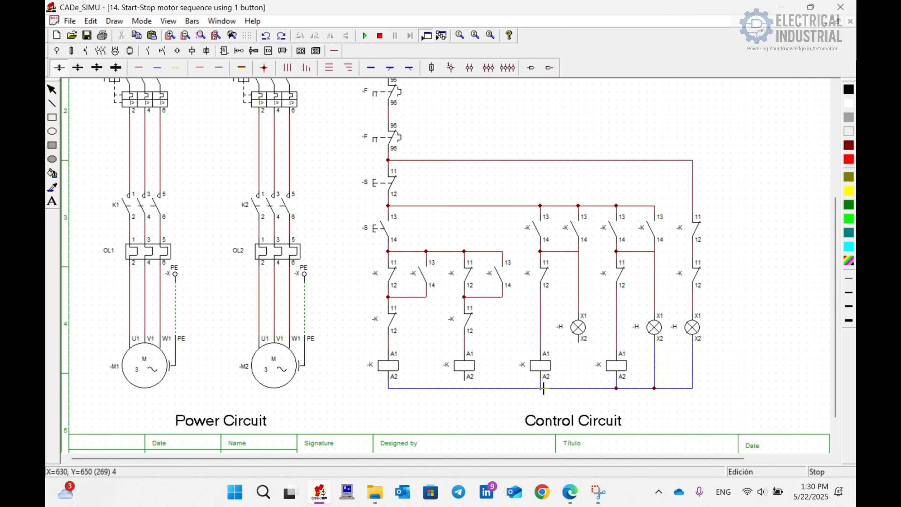
left_click_drag(468, 385, 468, 391)
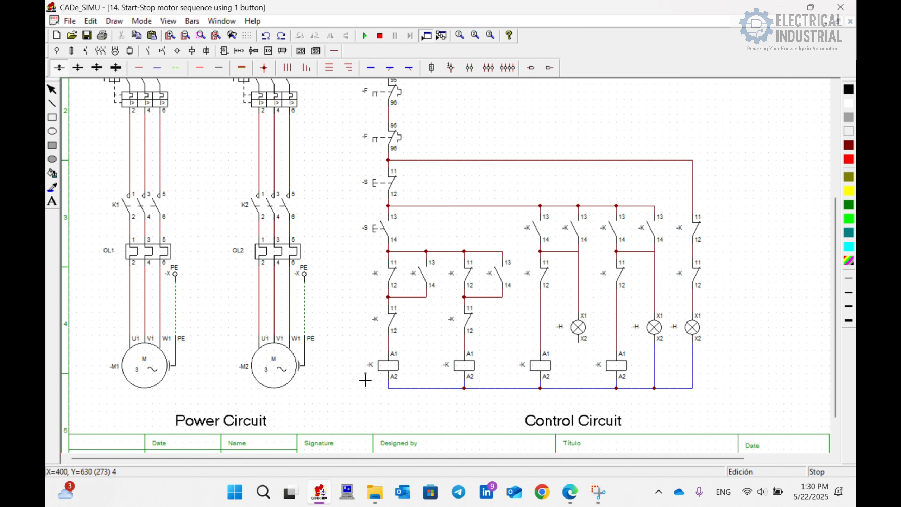
Place an N terminal beside the first coil and wire it to the neutral line.
left_click(57, 51)
left_click(85, 67)
left_click(365, 380)
left_click(332, 53)
left_click(156, 69)
left_click_drag(367, 393, 390, 394)
key("Escape")
Name the emergency stop contact ES and the two overload contacts OL1 and OL2.
scroll(425, 355, "up", 5)
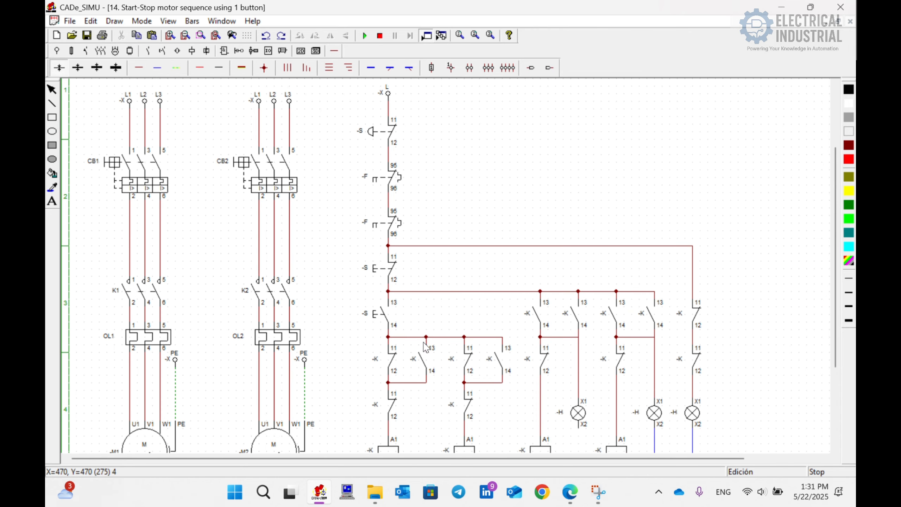
double_click(390, 134)
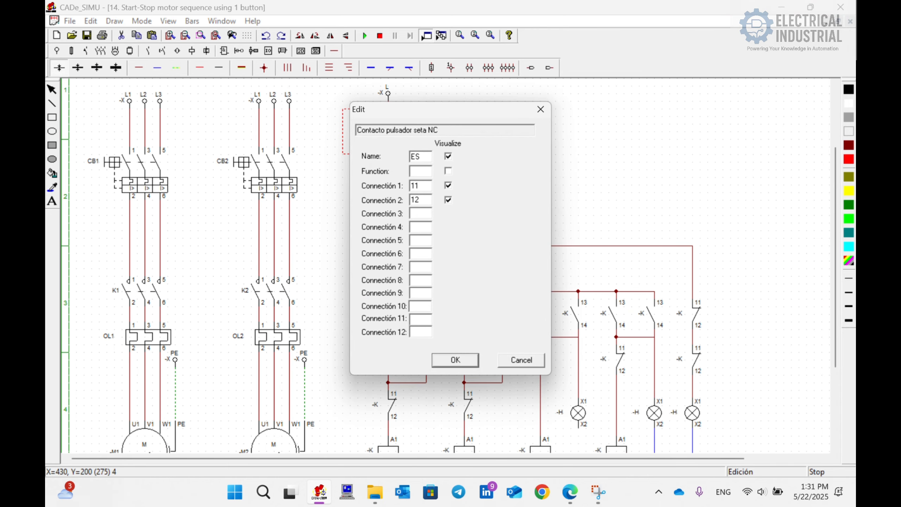
key("Return")
double_click(401, 164)
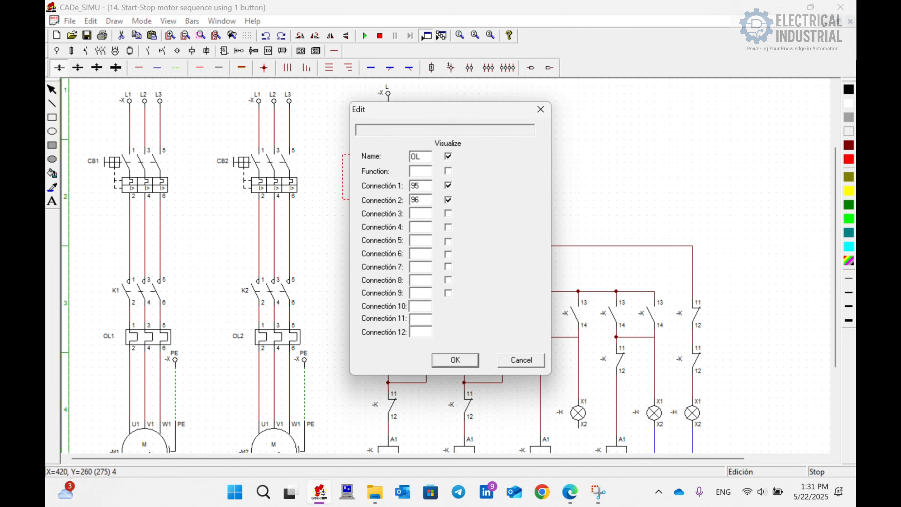
key("Return")
double_click(392, 225)
type("OL1")
key("Return")
Name the normally closed stop button SP and the normally open start button ST.
double_click(381, 273)
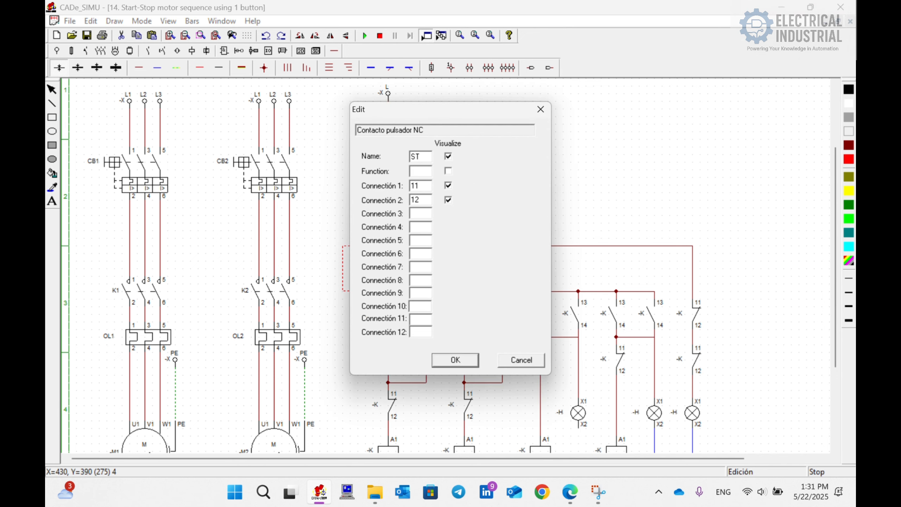
type("SP")
key("Return")
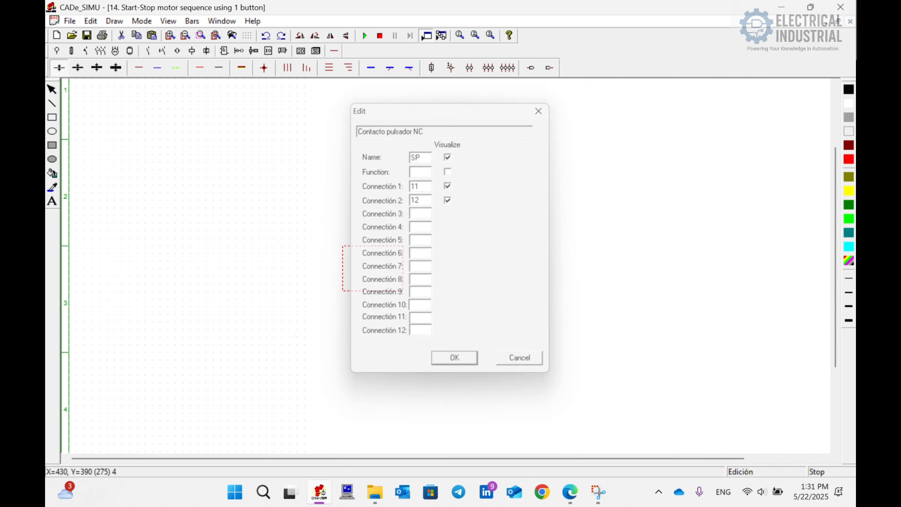
double_click(387, 309)
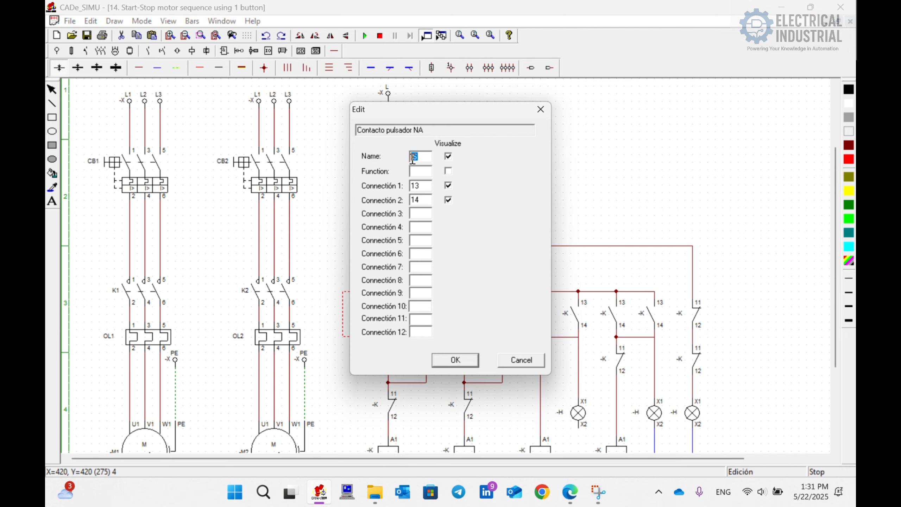
key("Return")
Name the four coils R1, R2, K1 and K2 in rung order.
scroll(401, 343, "down", 2)
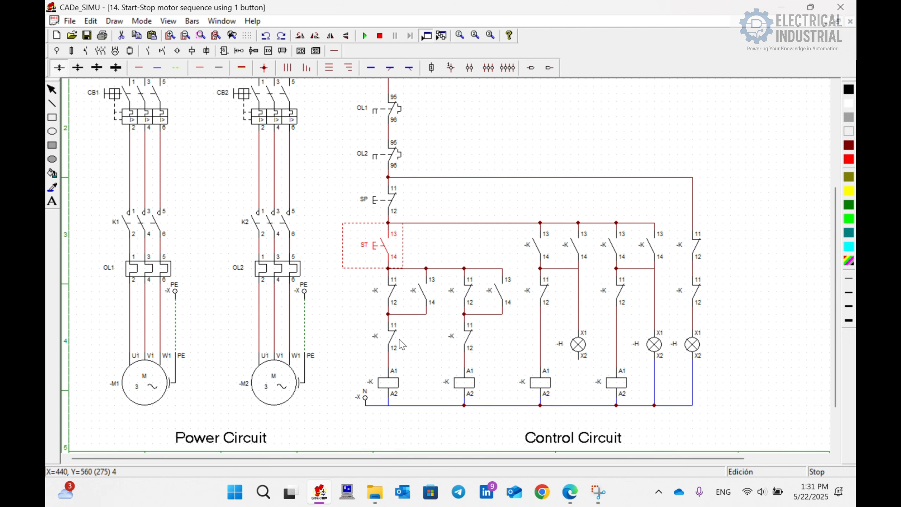
scroll(379, 313, "down", 1)
double_click(389, 366)
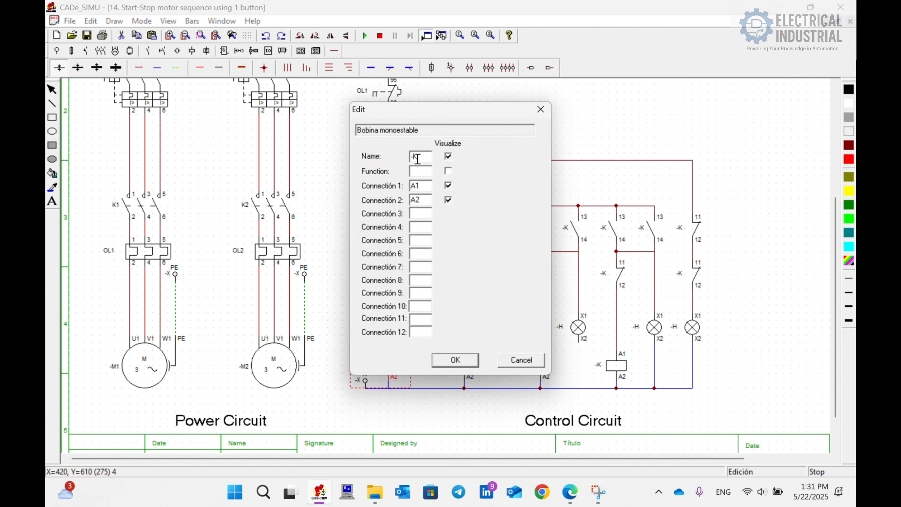
type("R1")
key("Return")
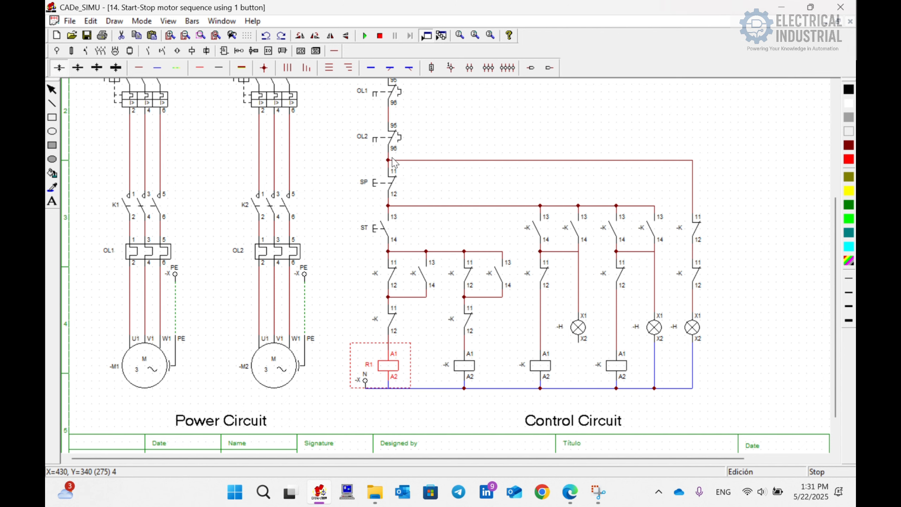
double_click(458, 369)
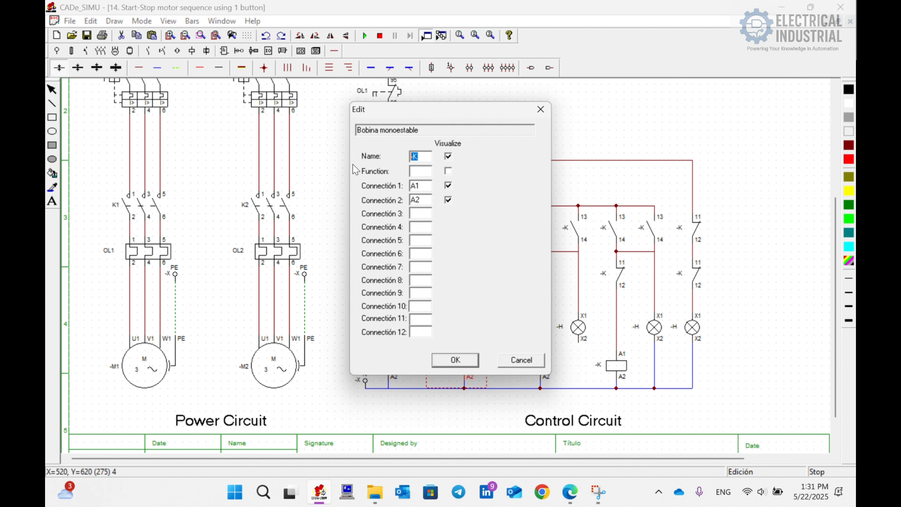
key("Return")
double_click(536, 369)
key("Return")
double_click(616, 366)
type("K2")
key("Return")
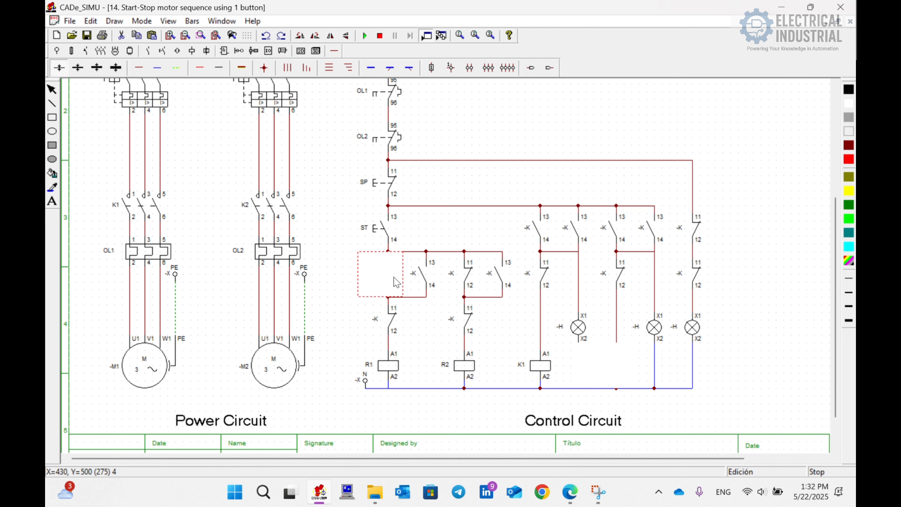
In the first rung, name the upper normally closed contact K1, its parallel contact R1 and the lower contact R2.
double_click(404, 279)
left_click_drag(437, 188, 348, 196)
key("Return")
double_click(436, 276)
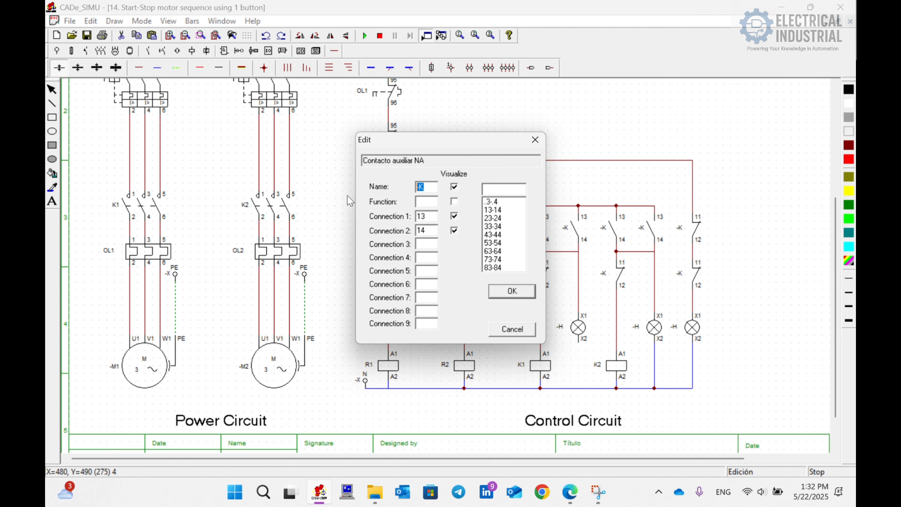
key("Return")
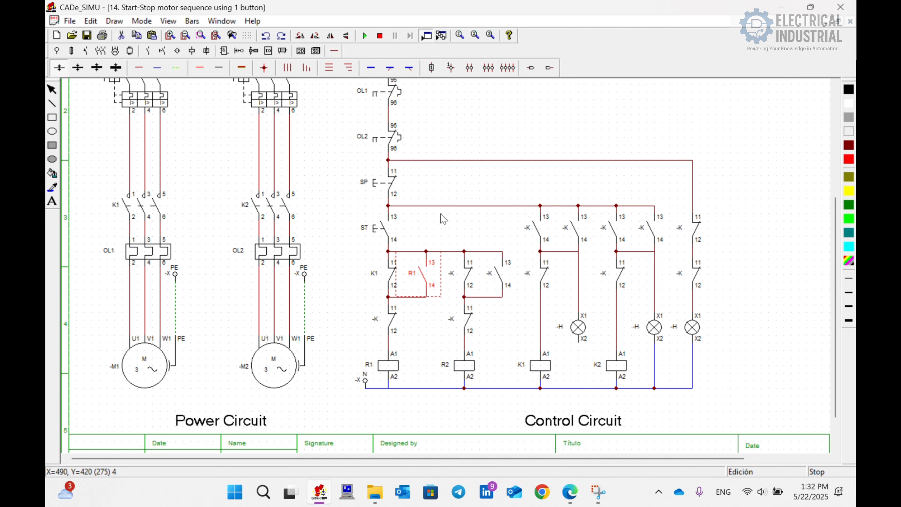
double_click(381, 321)
left_click_drag(429, 188, 351, 202)
type("R2")
key("Return")
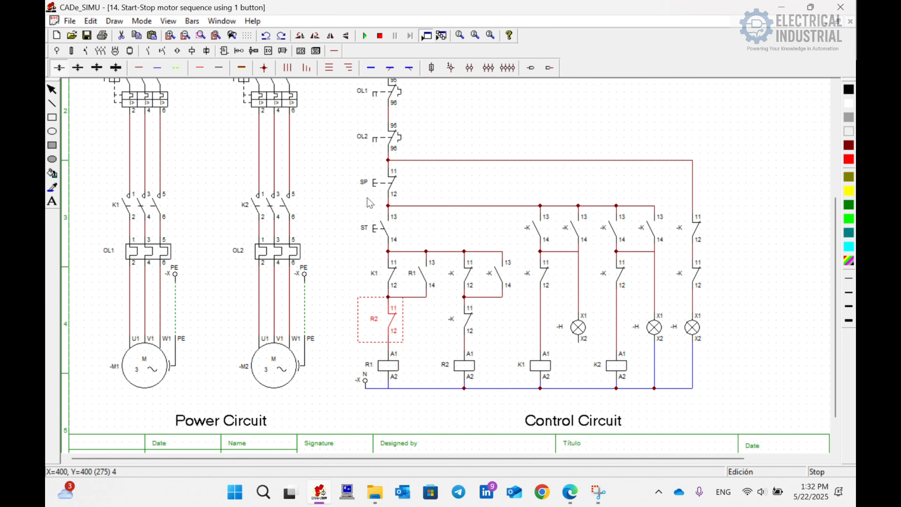
In the second rung, name the upper normally closed contact K2, its parallel contact R2 and the lower contact R1.
double_click(462, 276)
left_click_drag(435, 188, 378, 195)
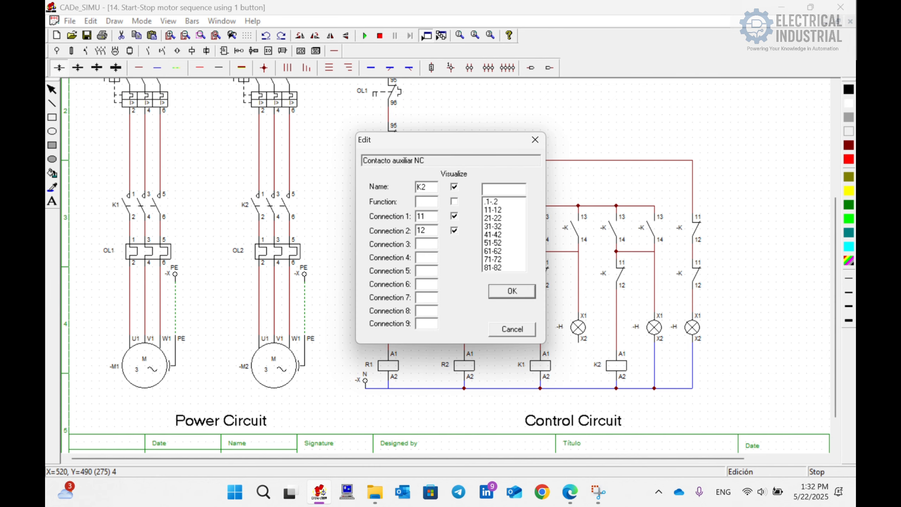
type("K2")
key("Return")
double_click(490, 273)
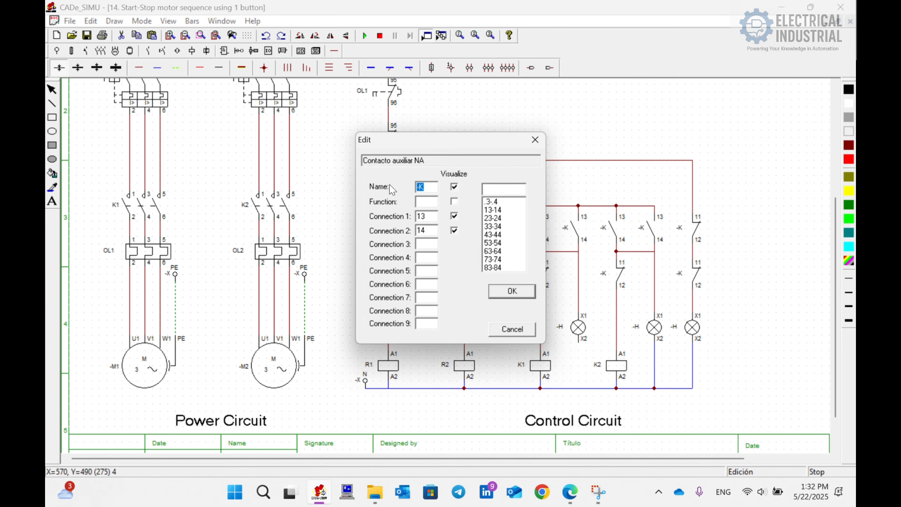
key("Return")
double_click(466, 319)
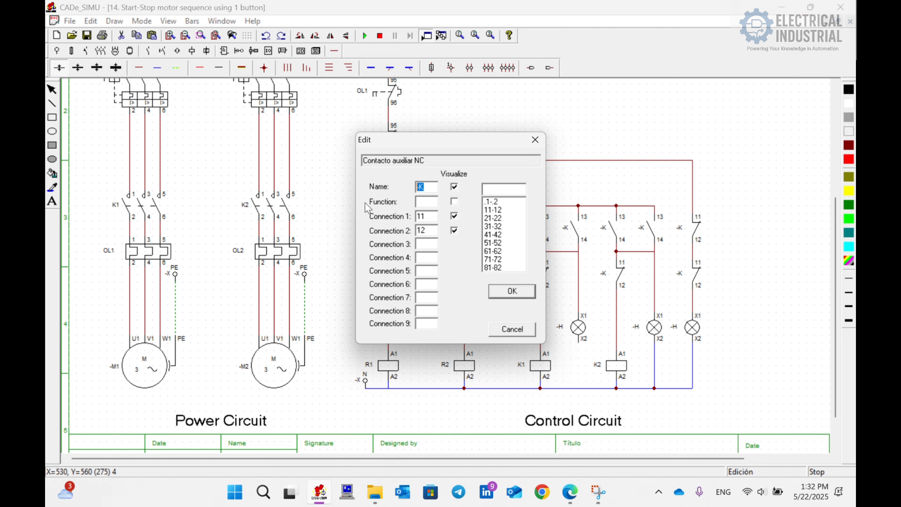
key("Return")
left_click(513, 331)
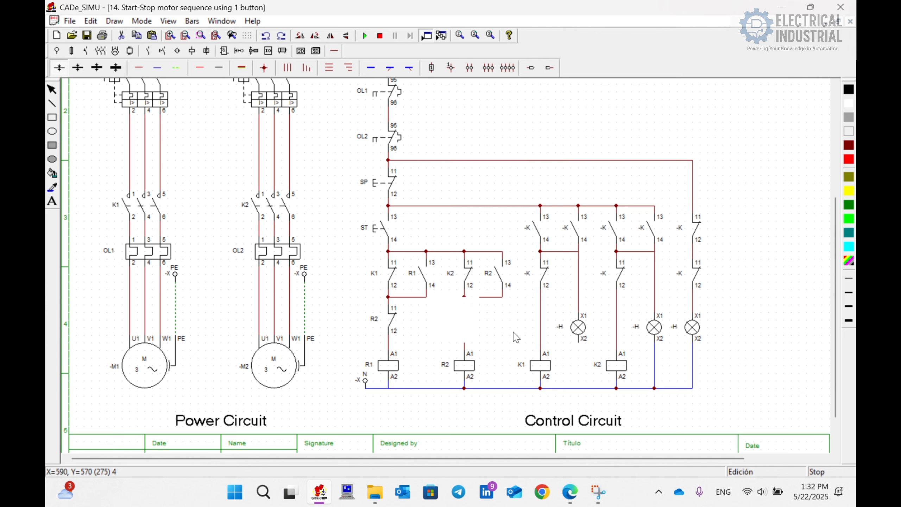
In the third rung, name the normally open contacts R1 and K1 and the normally closed contact R2.
double_click(544, 236)
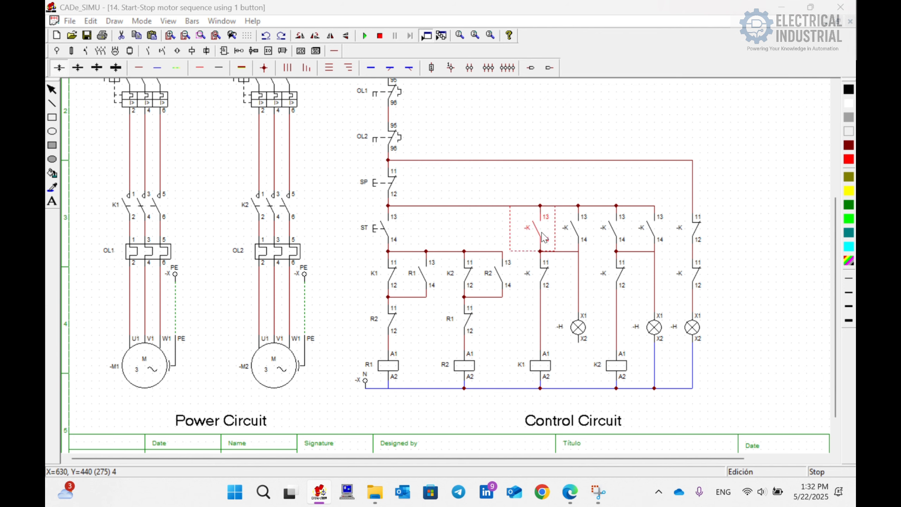
key("Return")
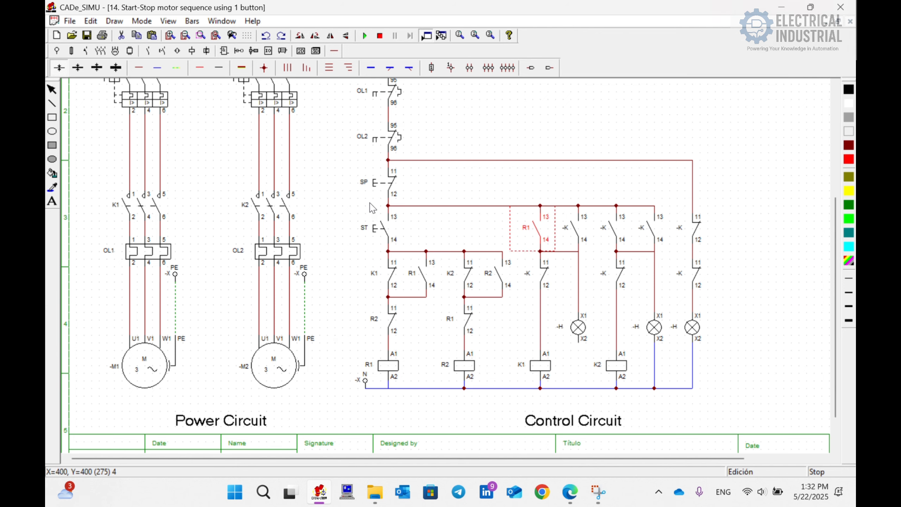
double_click(577, 235)
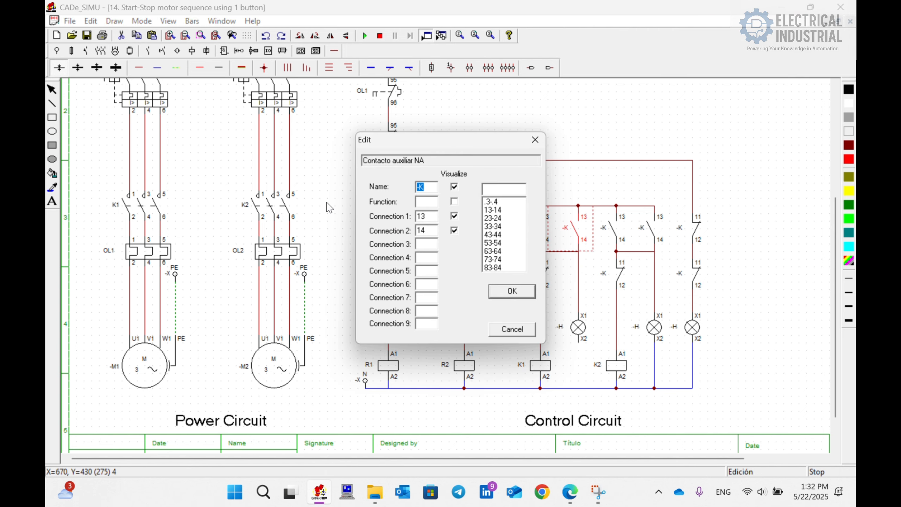
type("K1")
key("Return")
double_click(548, 277)
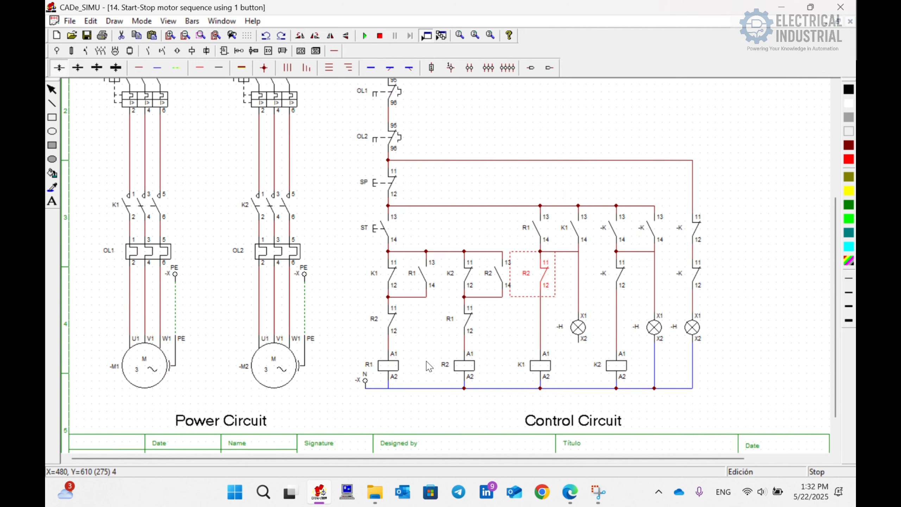
double_click(534, 370)
key("Return")
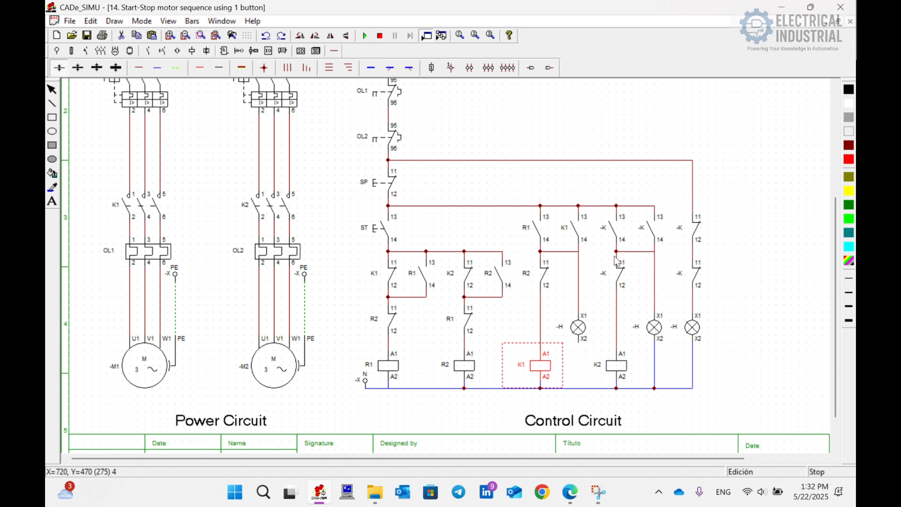
Name the third rung's lamp L1.
double_click(579, 324)
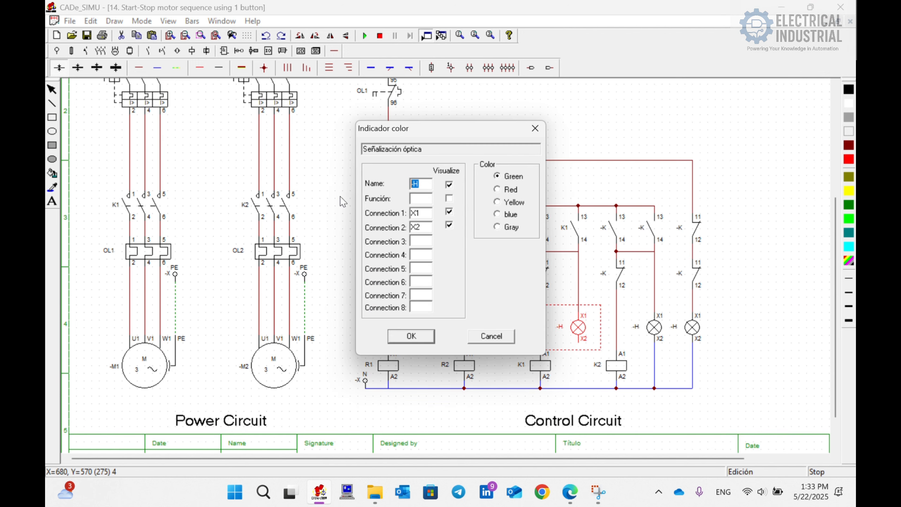
type("L1")
key("Return")
In the fourth rung, name the normally open contacts R2 and K2 and the normally closed contact R1.
double_click(617, 229)
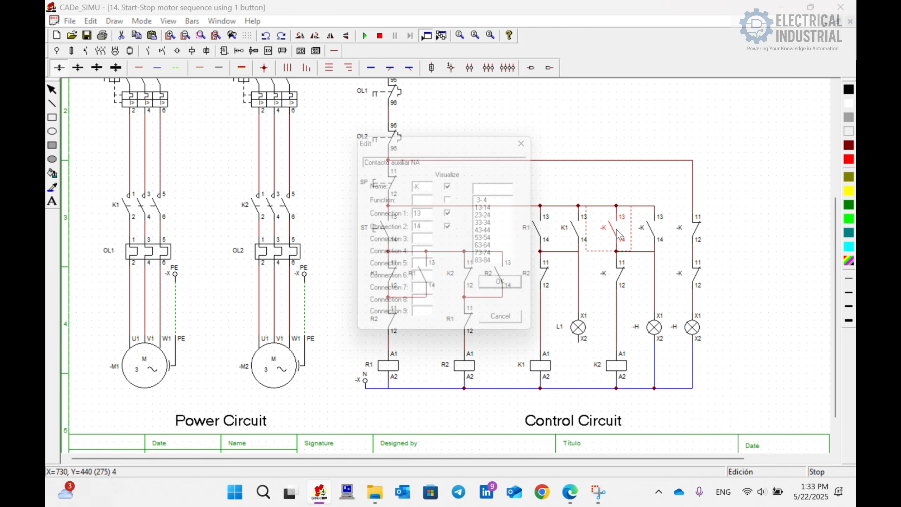
key("BackSpace")
key("BackSpace")
type("R2")
key("Return")
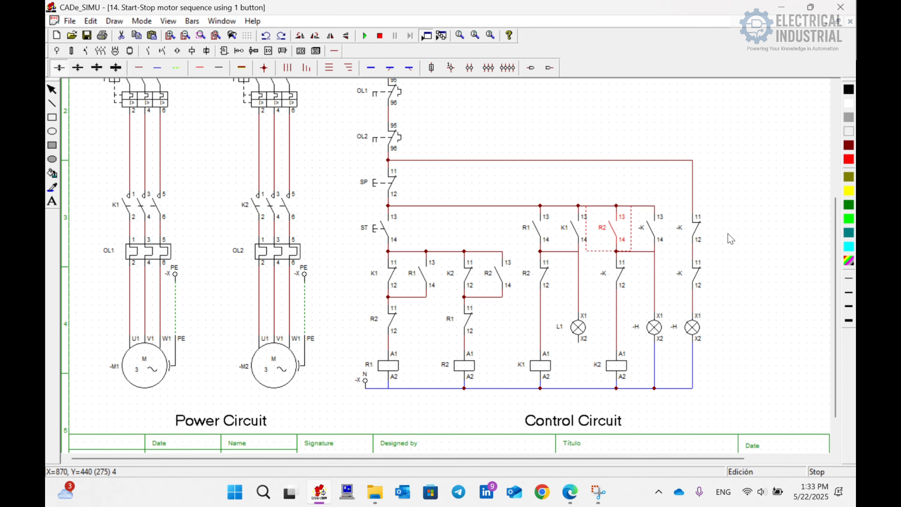
left_click(663, 241)
double_click(663, 242)
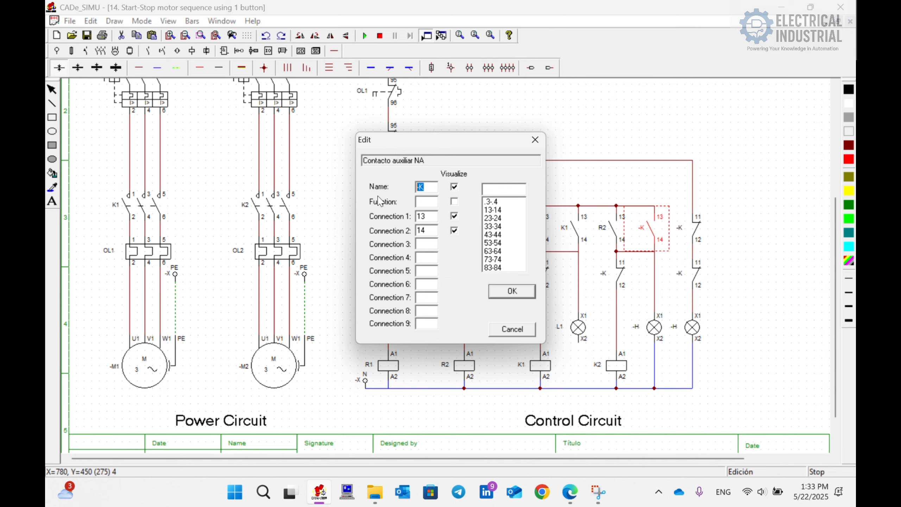
key("Return")
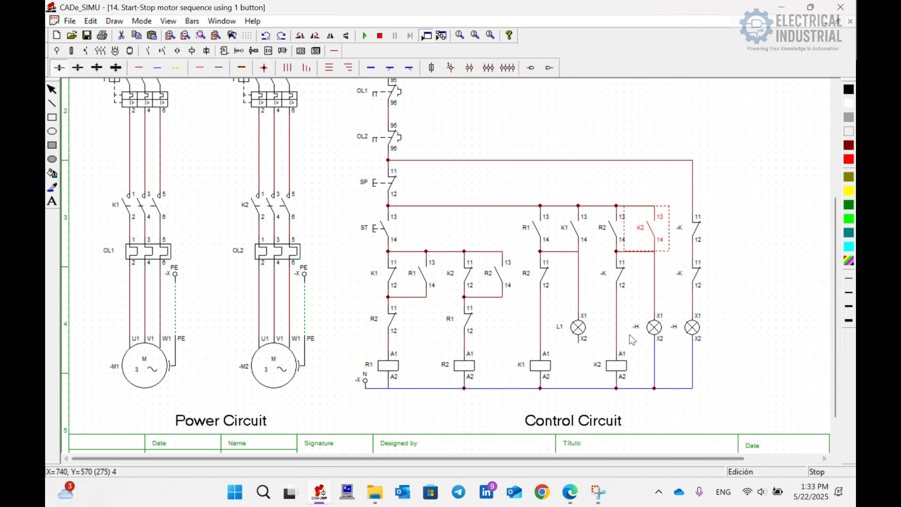
double_click(619, 273)
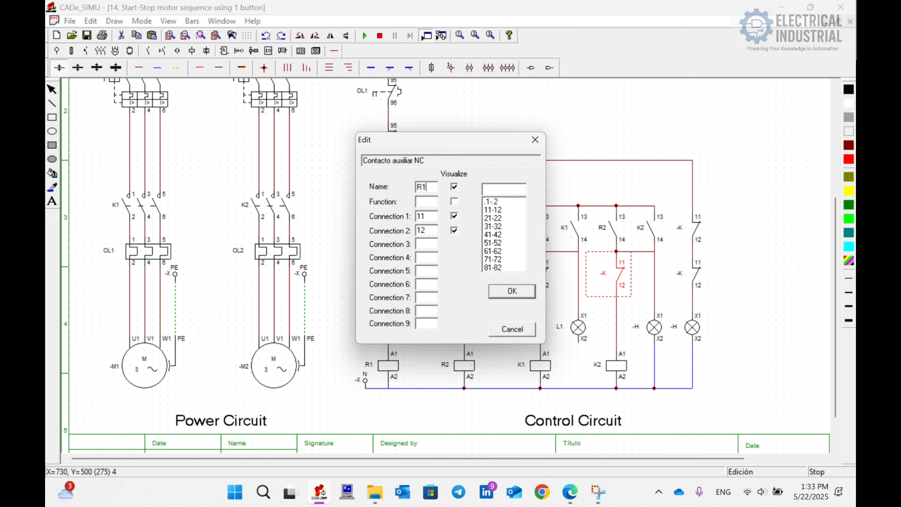
key("Return")
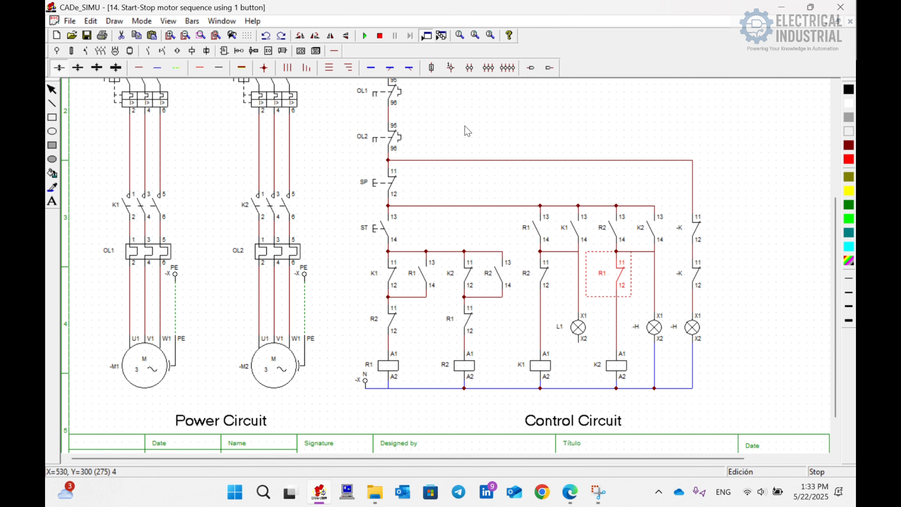
Name the fourth rung's lamp L2 and leave its colour green.
double_click(653, 327)
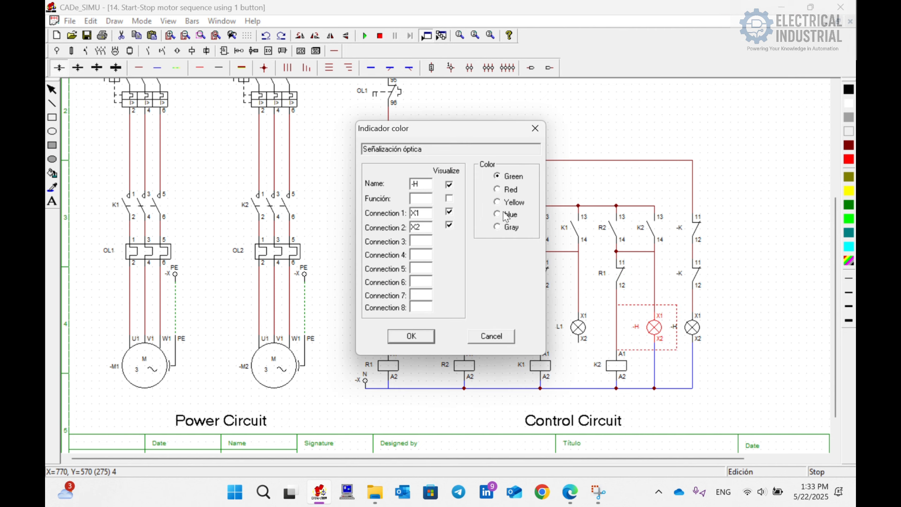
type("L2")
key("Return")
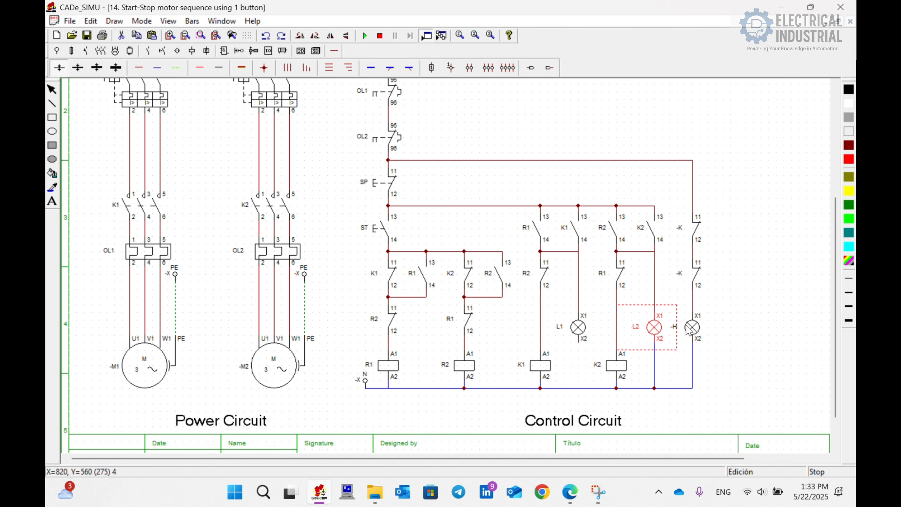
double_click(635, 323)
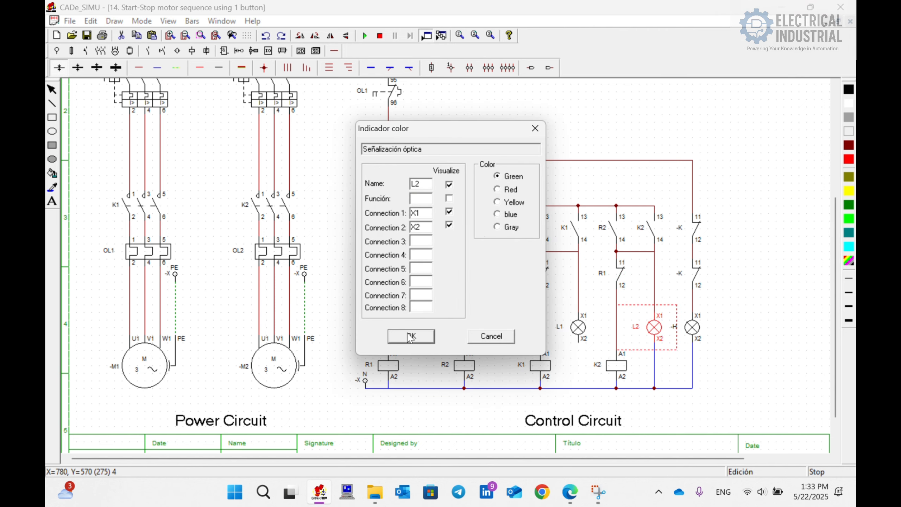
left_click(411, 336)
In the last rung, use red for the lamp and name the lower normally closed contact K1 and the upper one K2.
double_click(692, 327)
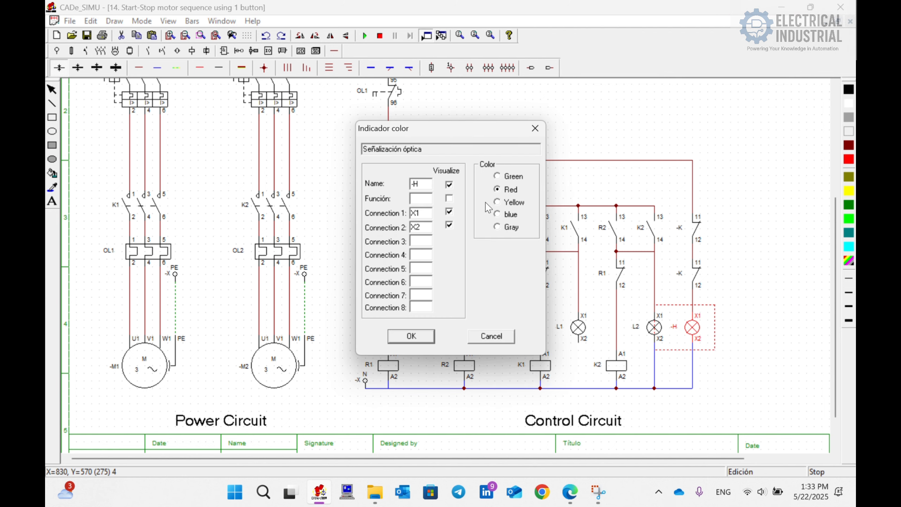
left_click(411, 335)
double_click(691, 273)
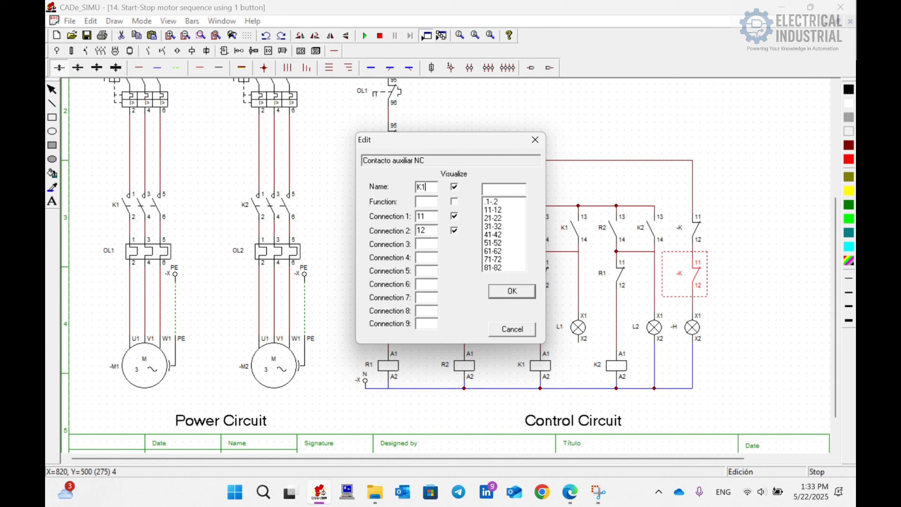
key("Return")
double_click(691, 227)
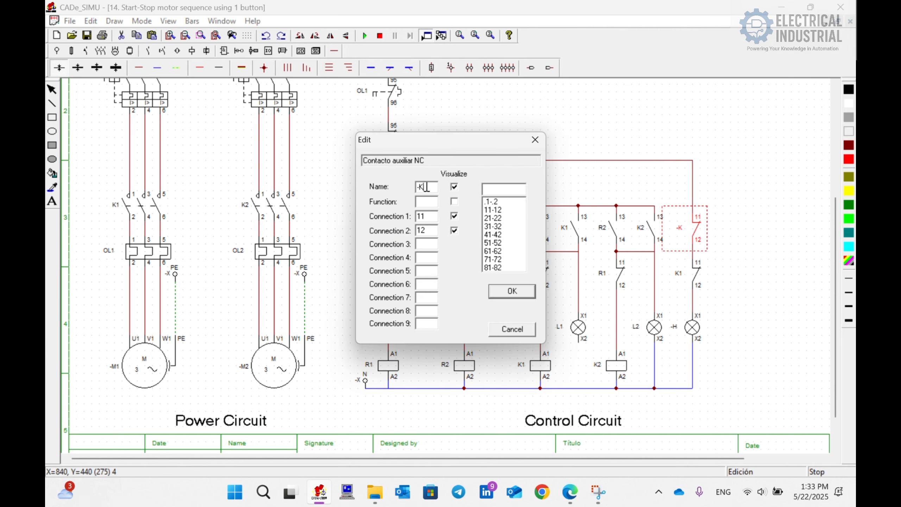
type("2")
key("Return")
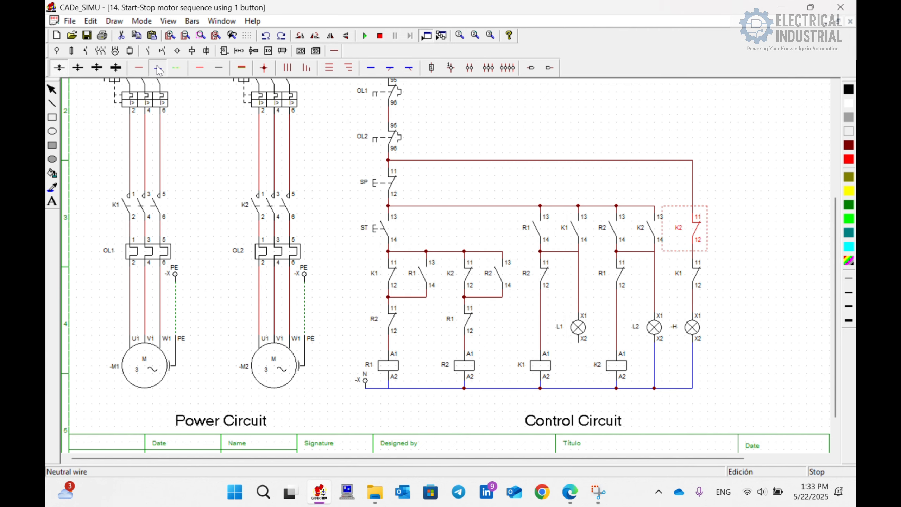
Connect terminal X2 of lamp L1 to the neutral line with a neutral wire.
left_click(158, 70)
left_click_drag(581, 350, 586, 389)
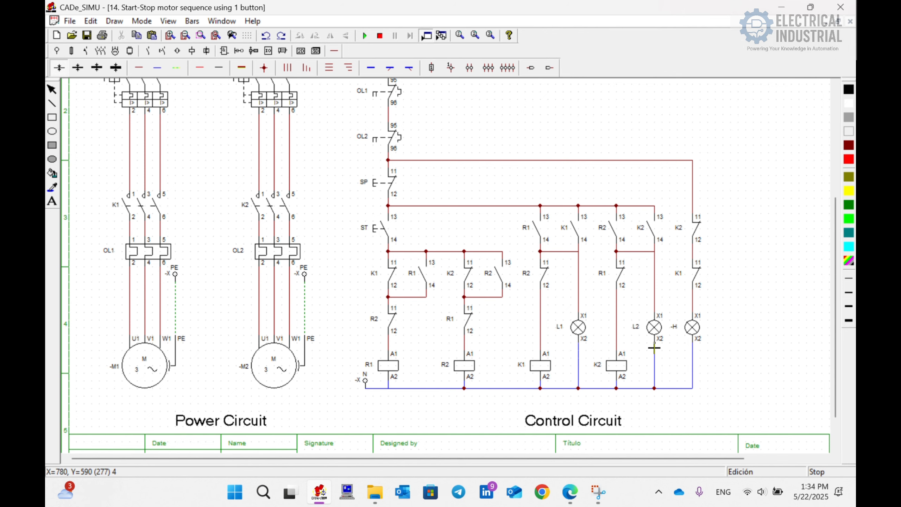
scroll(620, 296, "up", 1)
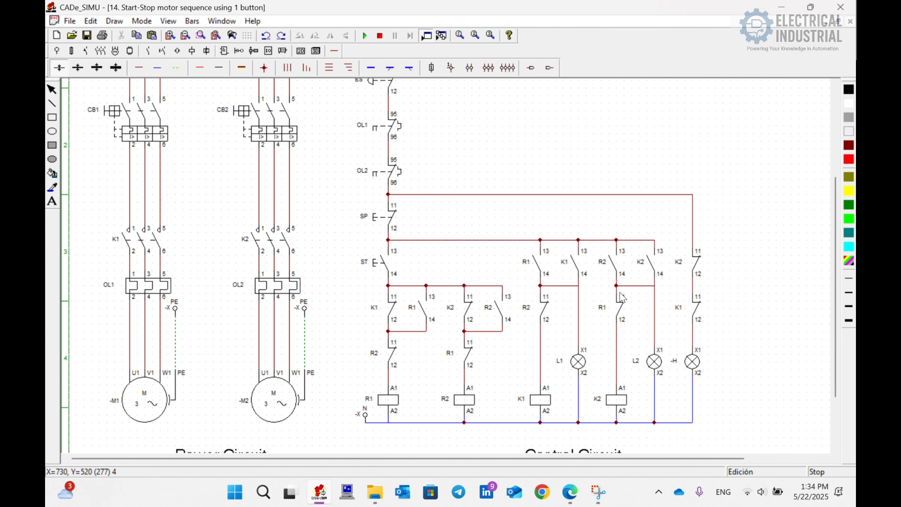
Start the simulation and close the circuit breakers CB2 and CB1.
scroll(621, 296, "down", 1)
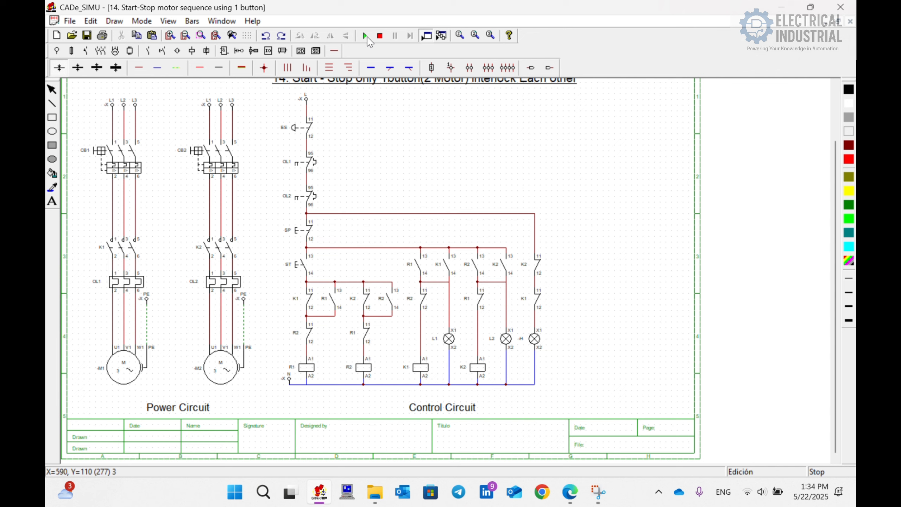
left_click(366, 36)
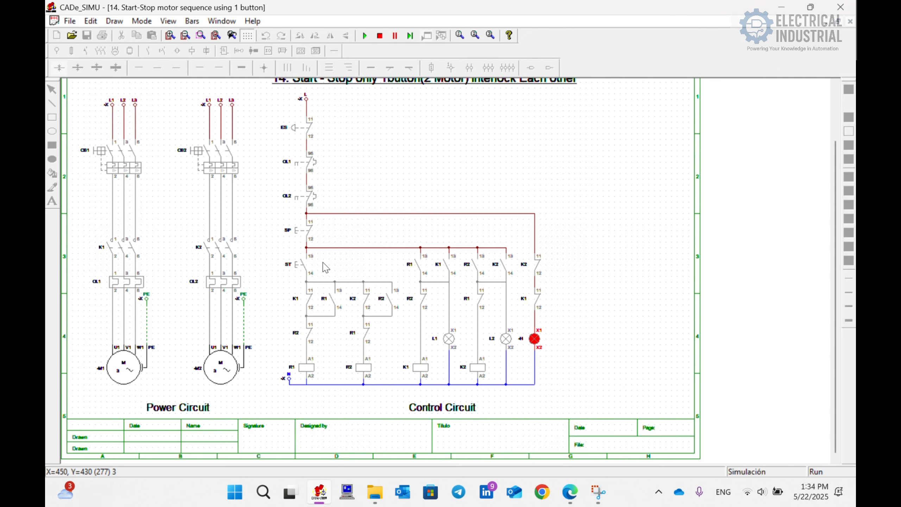
left_click(229, 151)
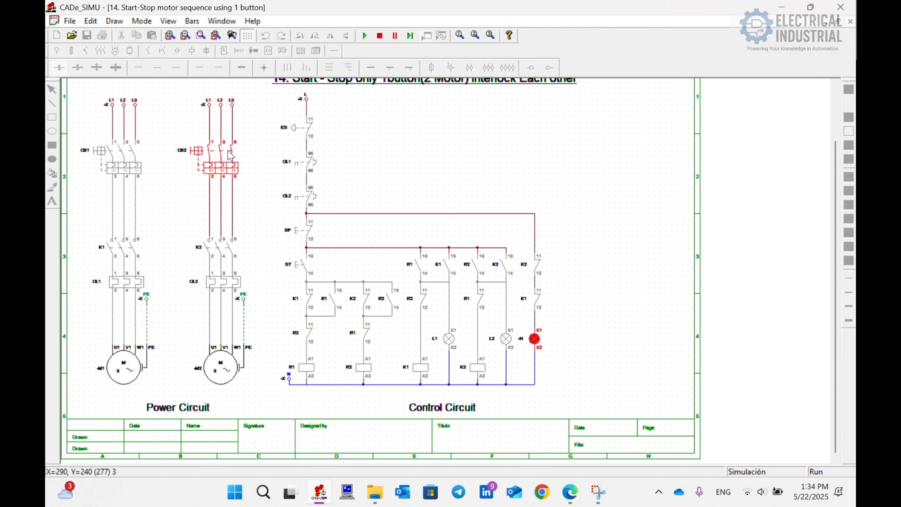
left_click(129, 142)
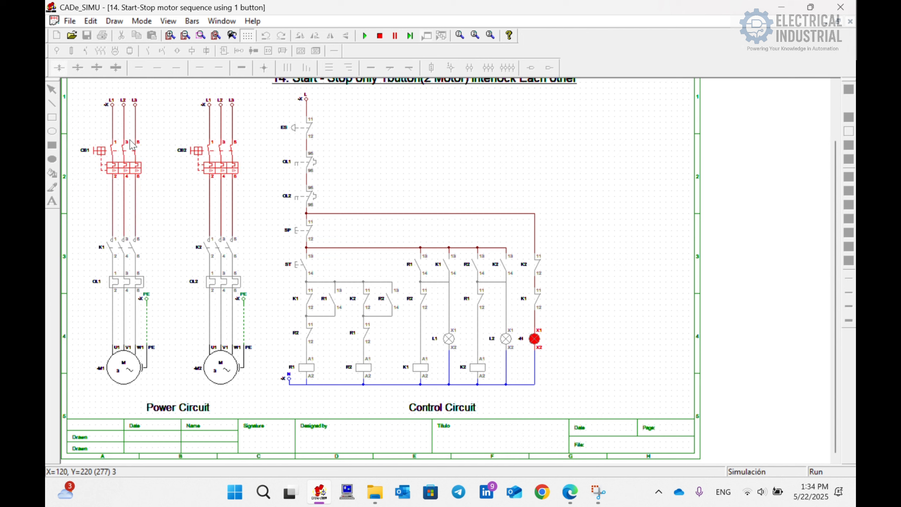
Test the circuit by operating the ST button repeatedly to alternate between the two motors, and stop the simulation.
left_click(304, 265)
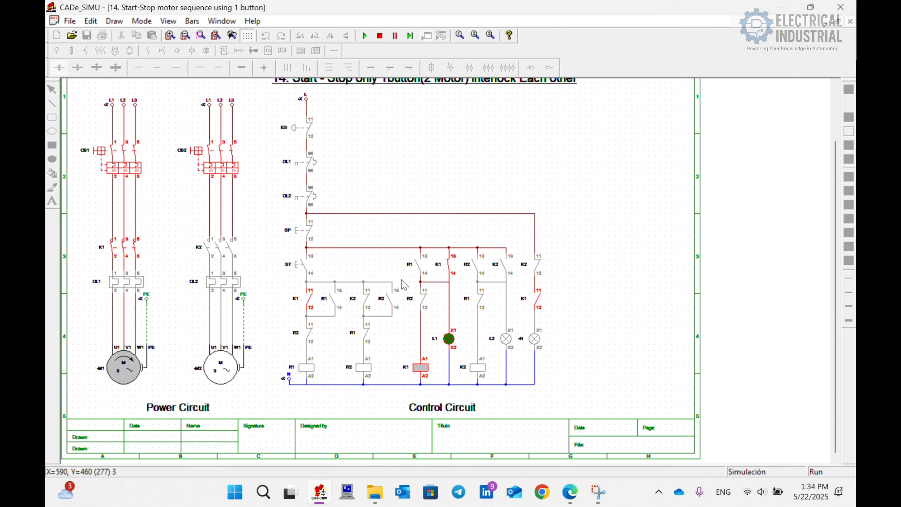
left_click(306, 269)
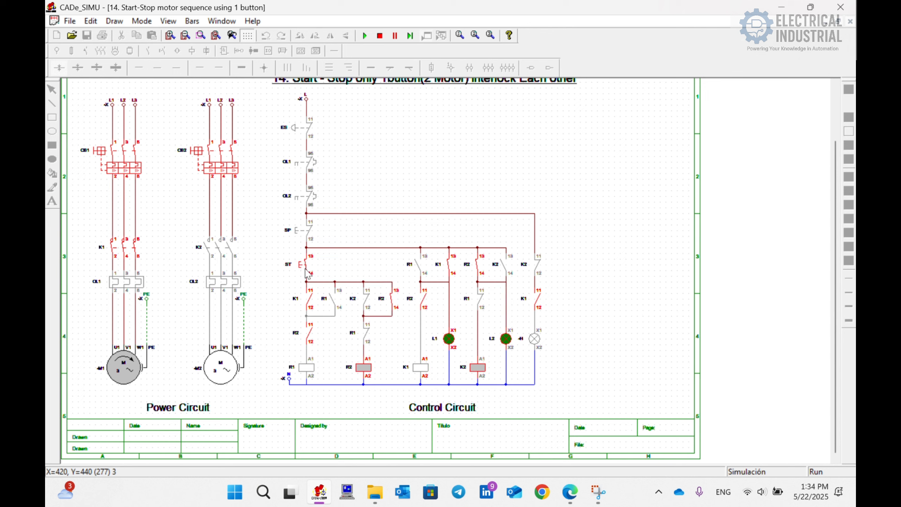
left_click(306, 270)
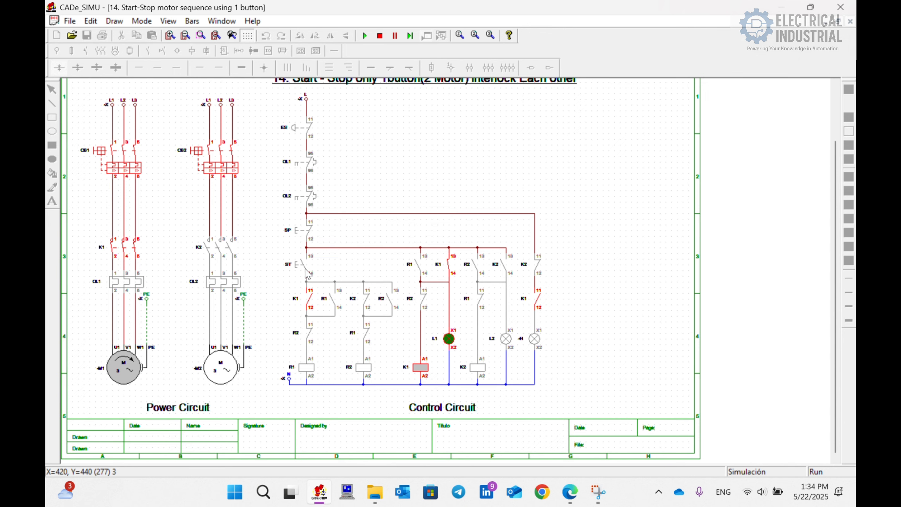
left_click(306, 270)
scroll(330, 251, "up", 2)
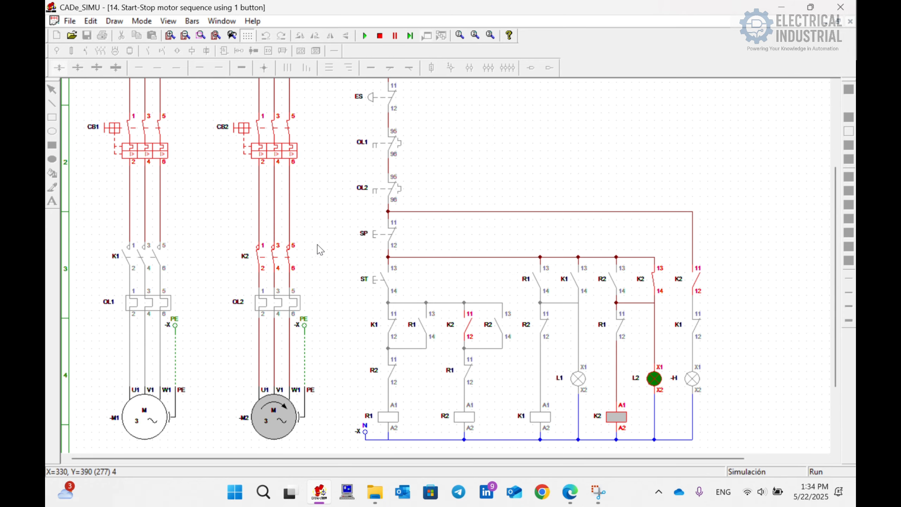
left_click(387, 283)
left_click(388, 283)
left_click(379, 39)
scroll(478, 290, "down", 1)
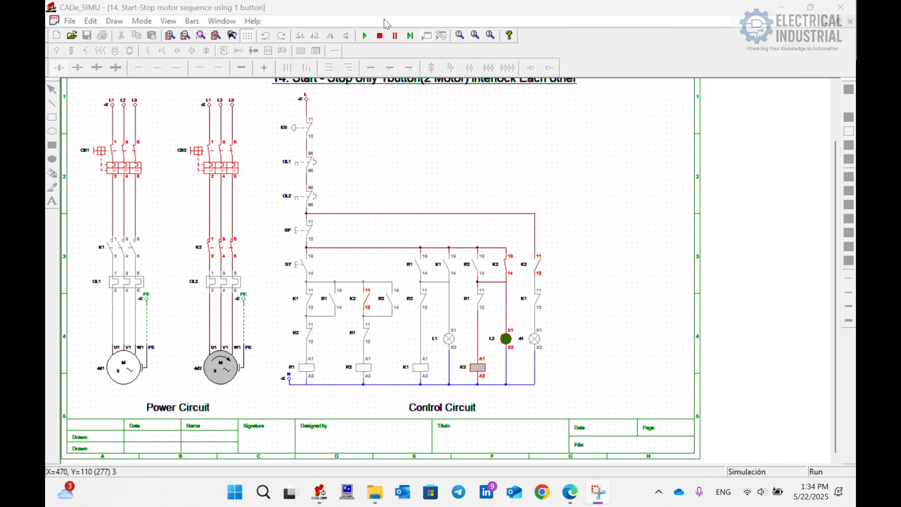
left_click(379, 36)
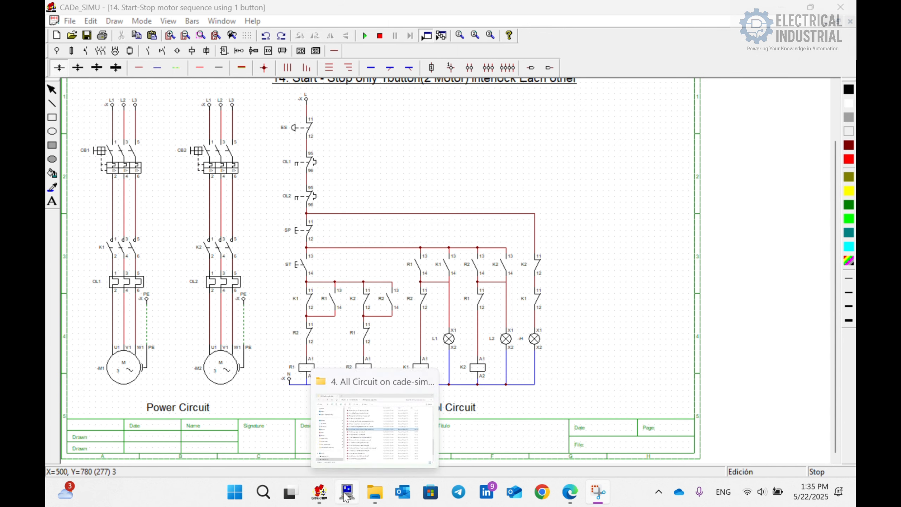
Open PC_SIMU, enter the access code and maximize its window.
left_click(359, 497)
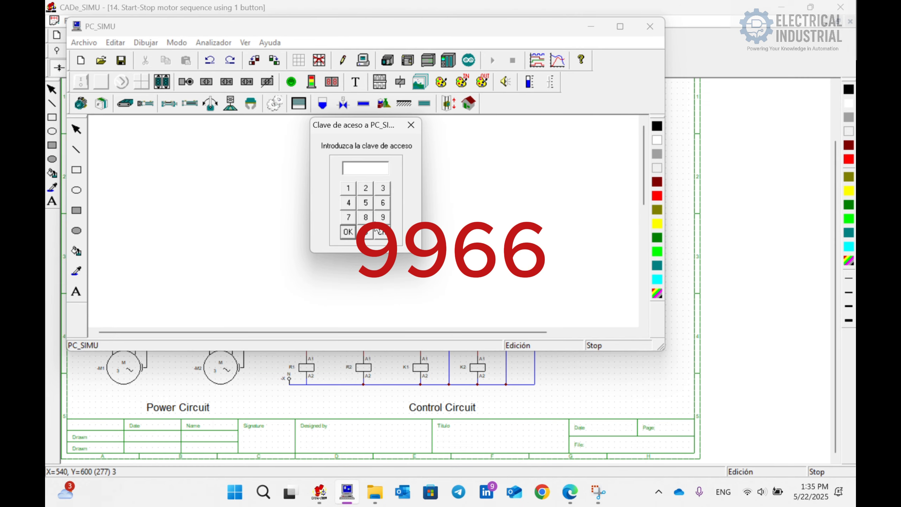
left_click(382, 217)
left_click(382, 202)
left_click(382, 203)
left_click(348, 231)
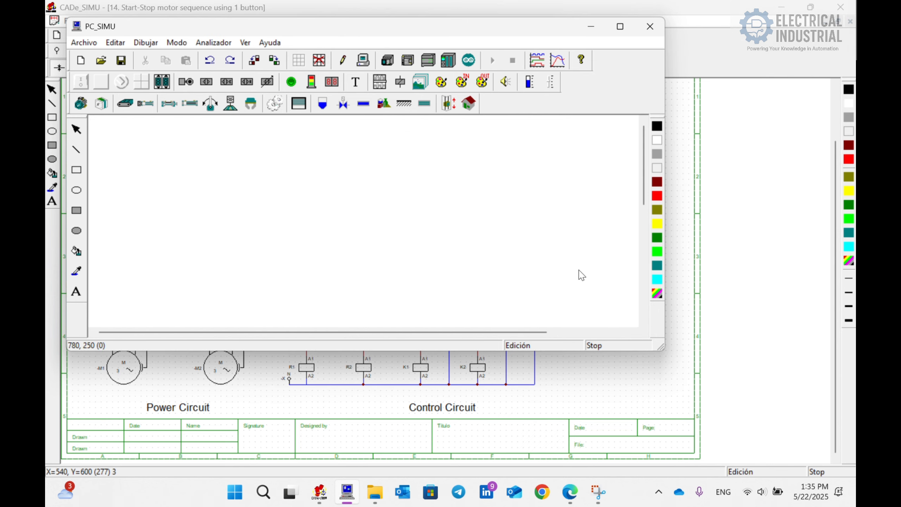
left_click(620, 27)
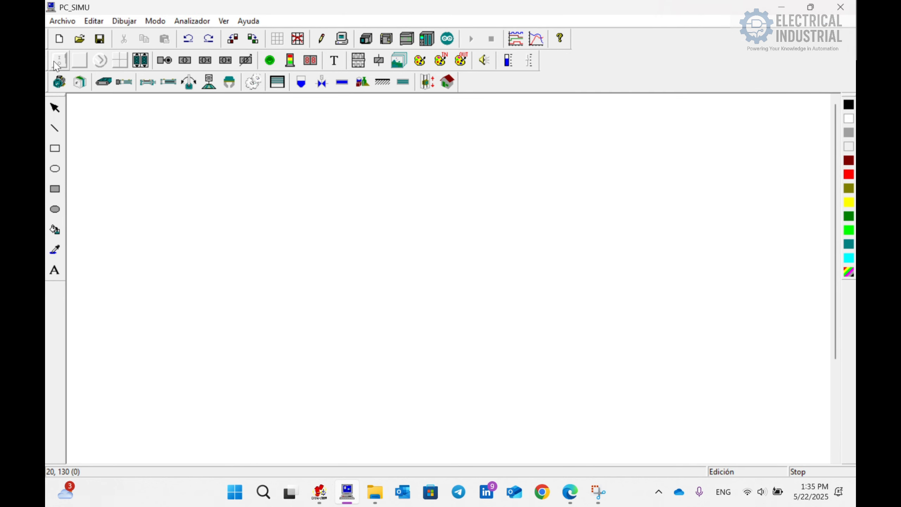
Insert a first motor with the Motor 2 graphic in the lower left part of the drawing area.
left_click(57, 63)
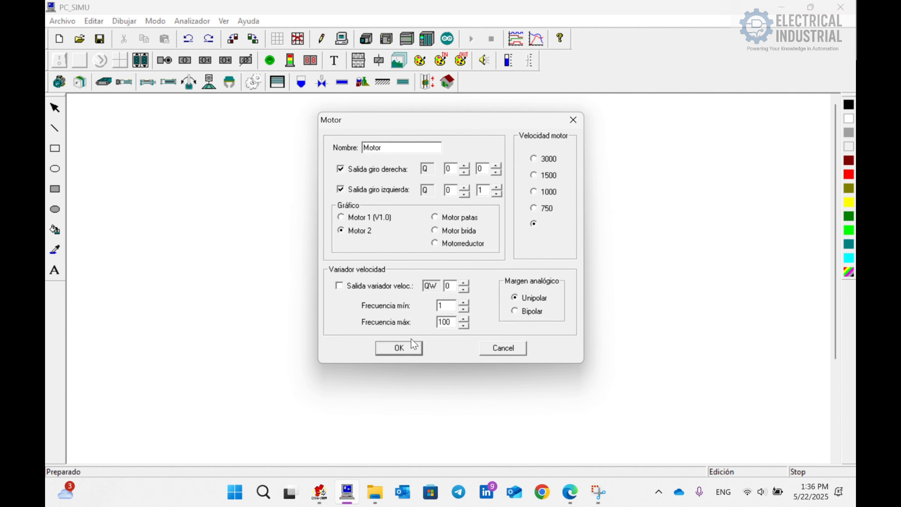
left_click(396, 346)
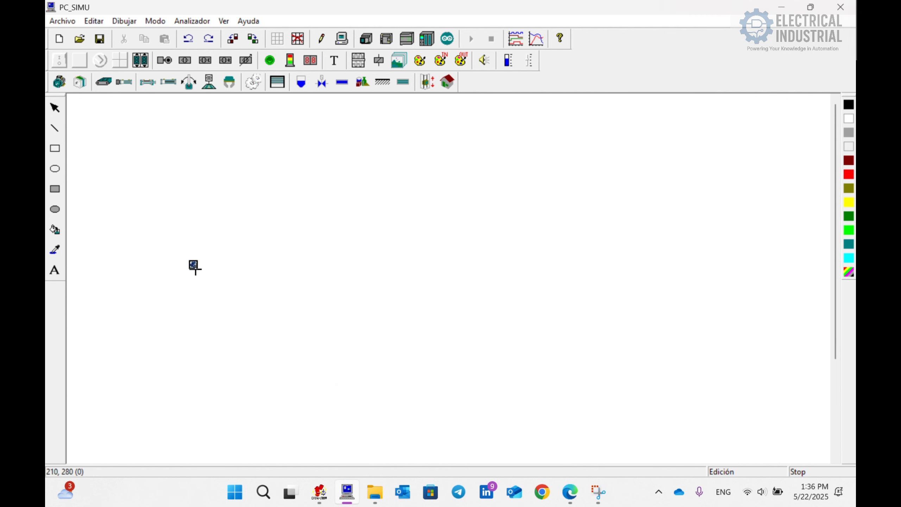
left_click_drag(191, 260, 257, 376)
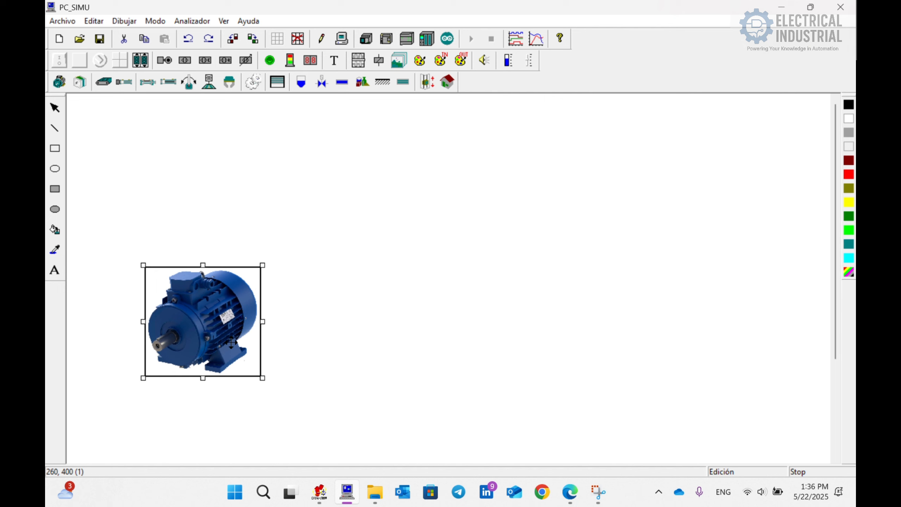
Insert a second Motor 2 graphic beside the first, with only the right-rotation output enabled, and enlarge it slightly.
left_click(59, 84)
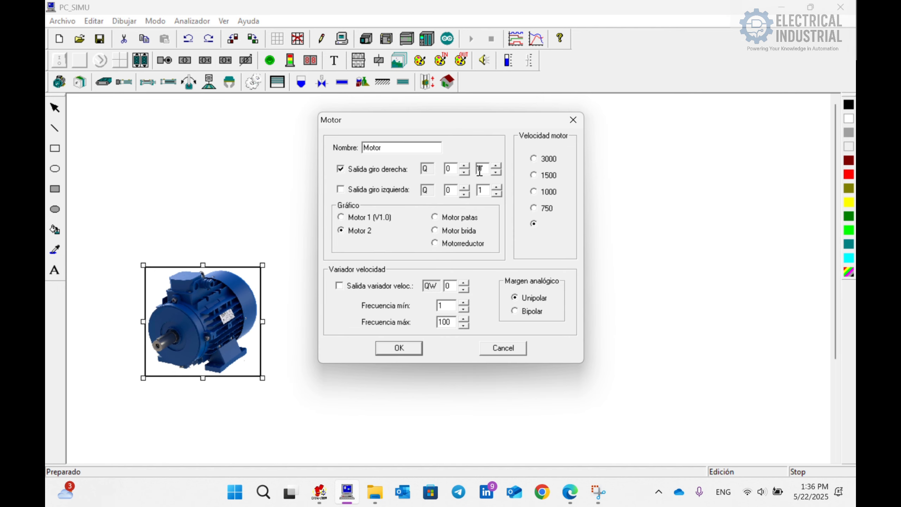
left_click(418, 350)
left_click_drag(344, 286, 368, 338)
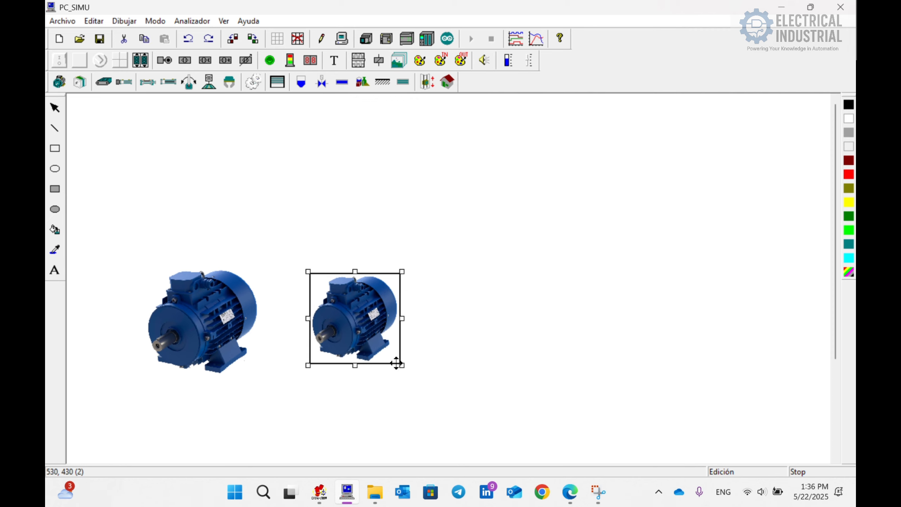
left_click_drag(401, 365, 408, 370)
left_click(452, 368)
Insert a round normally open push button with the red (Rojo) image and input I 0.0 above the first motor.
left_click(80, 60)
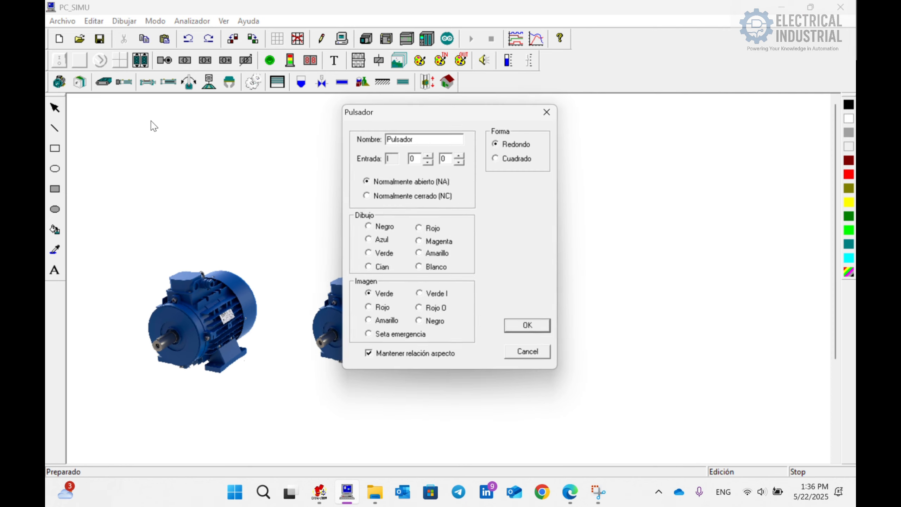
left_click(367, 309)
left_click(530, 328)
left_click(225, 179)
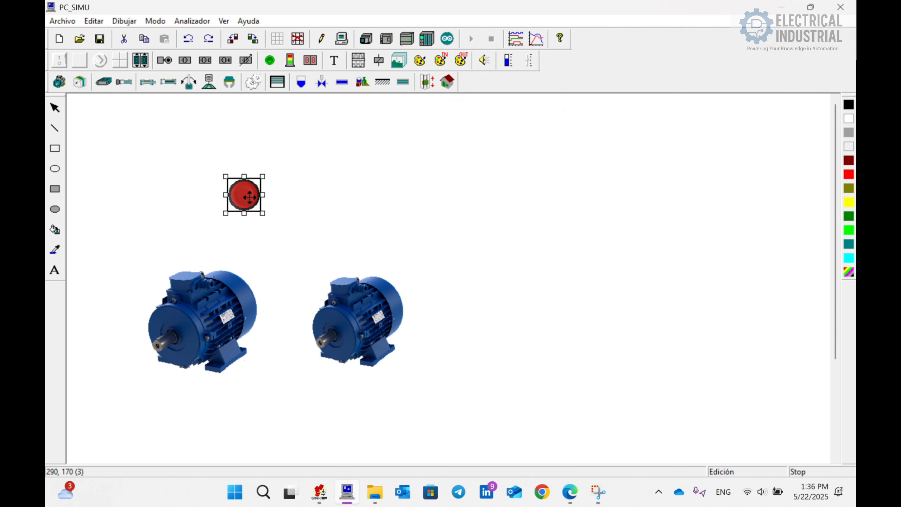
Shift the red push button slightly and insert a round normally open green (Verde) push button with input I 0.1 above the second motor.
left_click_drag(249, 197, 236, 184)
left_click(80, 60)
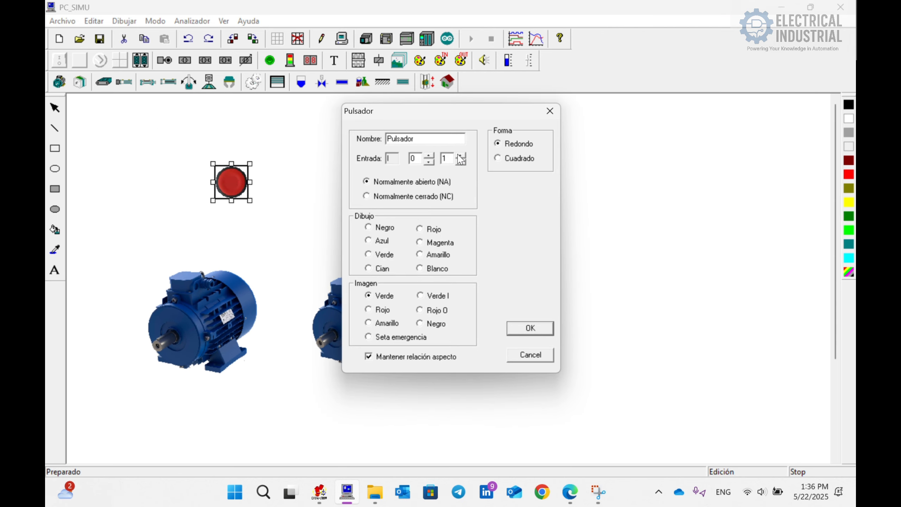
left_click(530, 327)
left_click(315, 181)
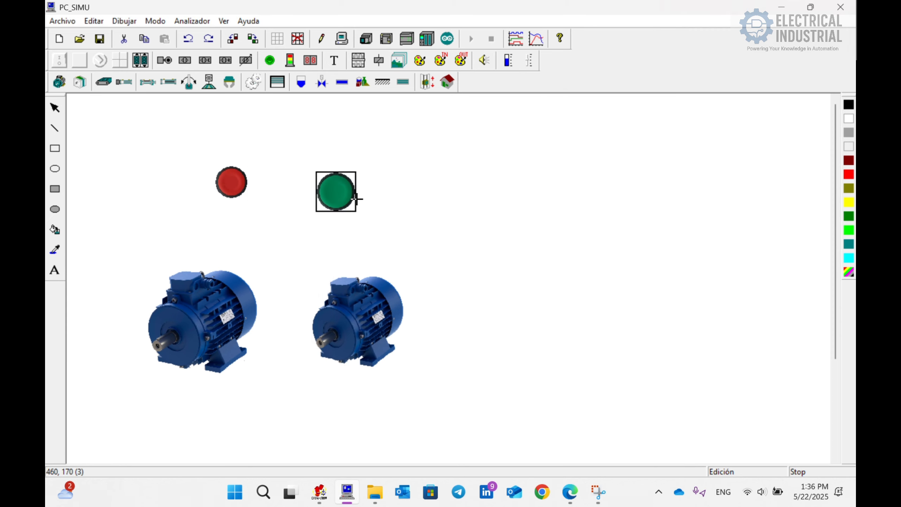
Enlarge the red and green push buttons and position each above its motor.
left_click_drag(251, 189, 223, 193)
left_click(318, 194)
left_click_drag(318, 195, 357, 217)
left_click(340, 199)
left_click(396, 227)
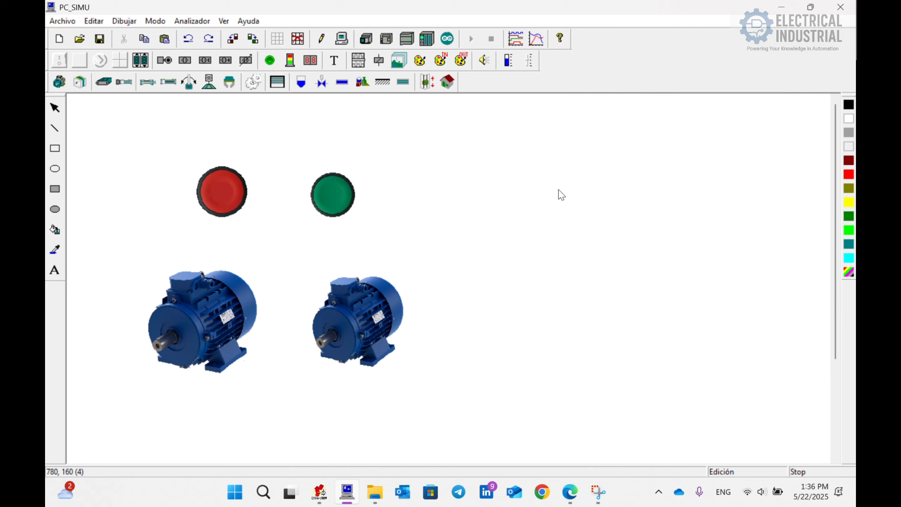
Switch to CADe_SIMU and place an INPUT table and an OUTPUT table side by side above the control circuit's branches.
left_click(782, 8)
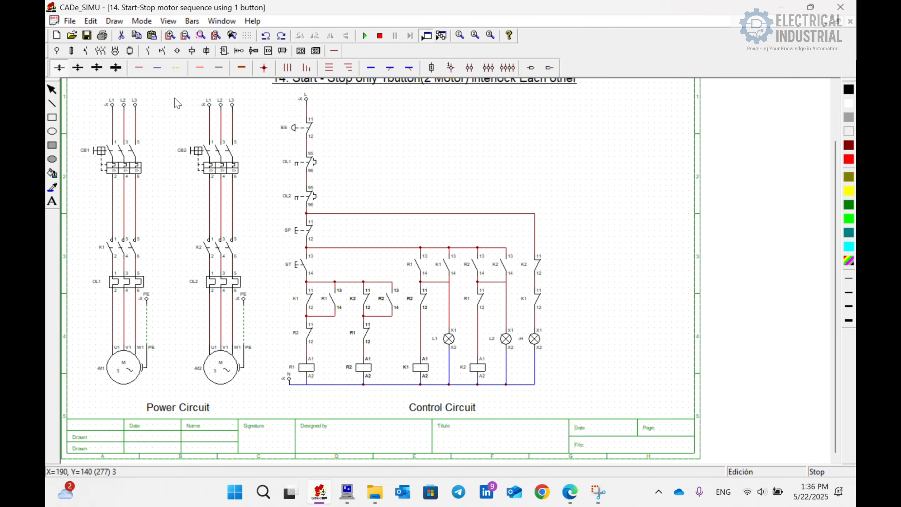
left_click(263, 53)
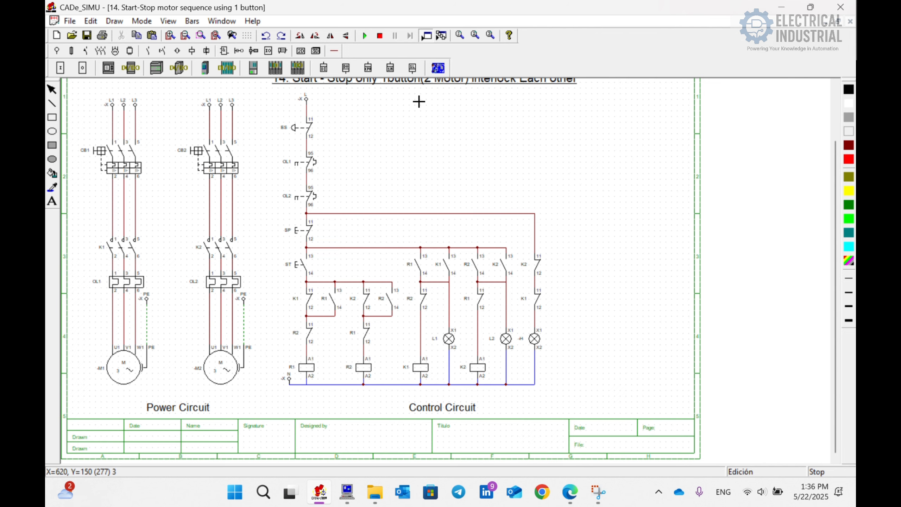
left_click(399, 106)
scroll(469, 141, "up", 1)
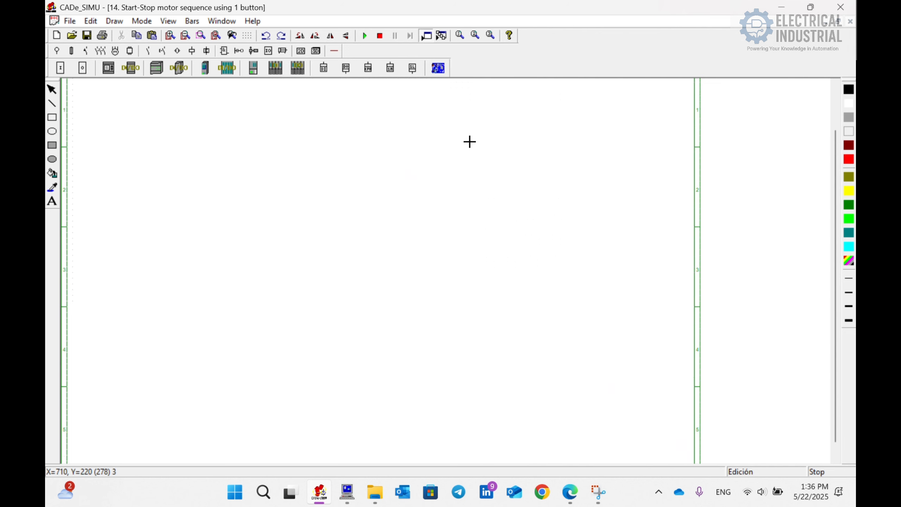
left_click(82, 67)
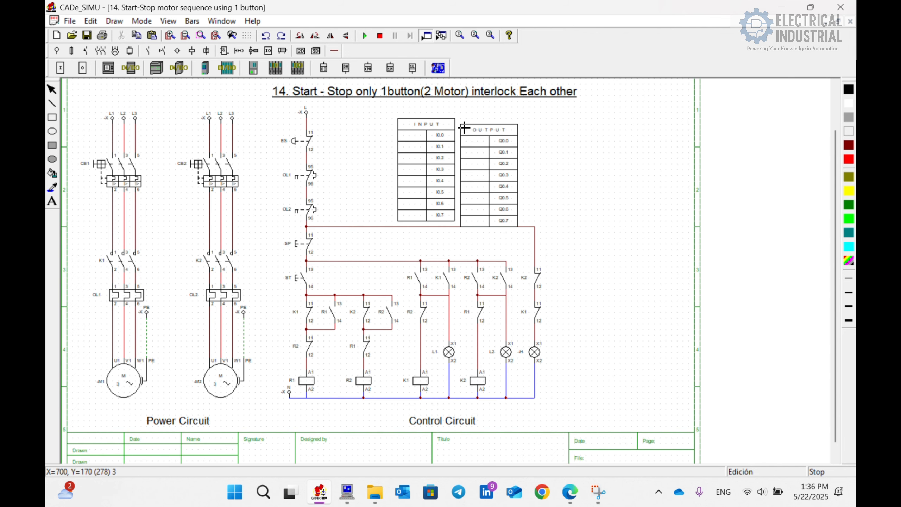
left_click(471, 119)
Assign SP to I0.0 and ST to I0.1 in the input table, and K1 to Q0.0 and K2 to Q0.1 in the output table.
double_click(429, 146)
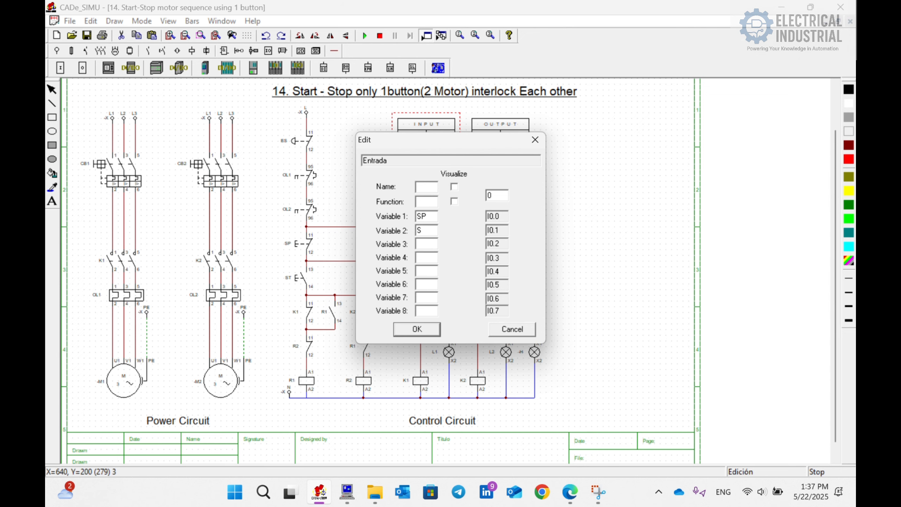
left_click(417, 329)
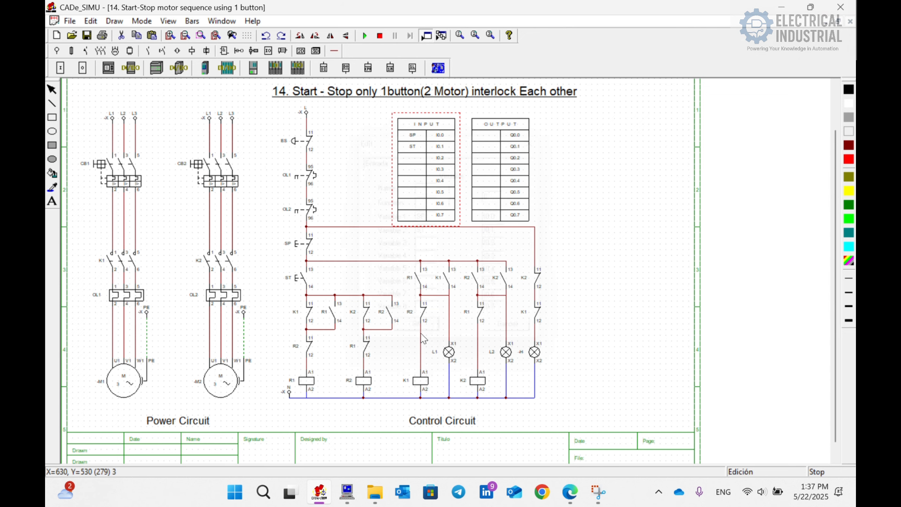
double_click(490, 200)
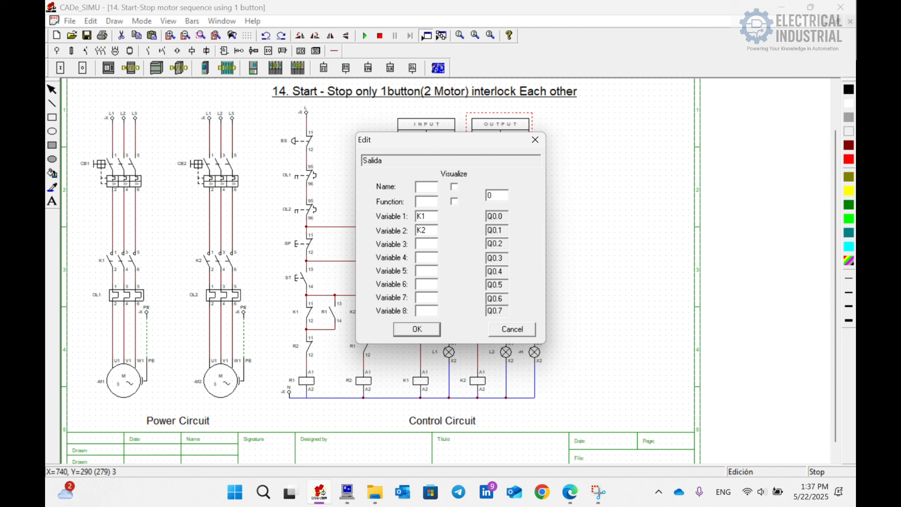
left_click(414, 330)
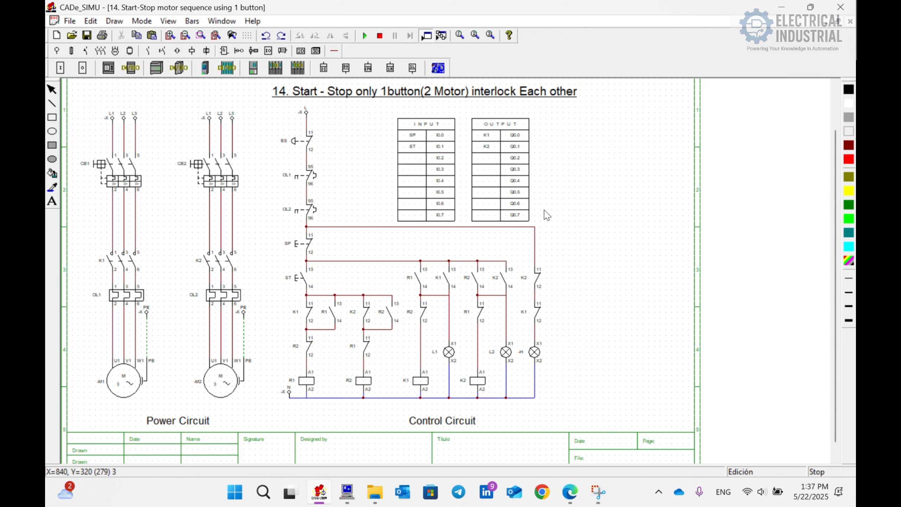
Start the circuit simulation and close breakers CB1 and CB2.
left_click(364, 35)
left_click(217, 174)
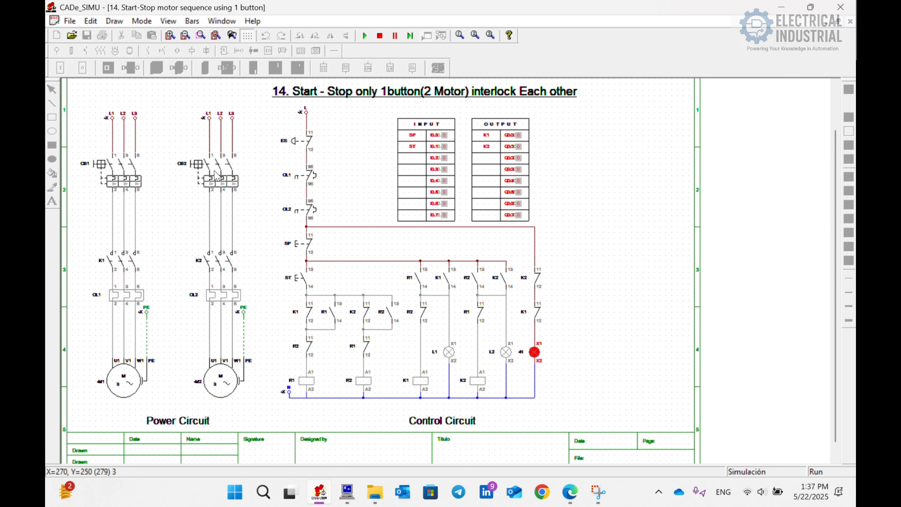
left_click(140, 170)
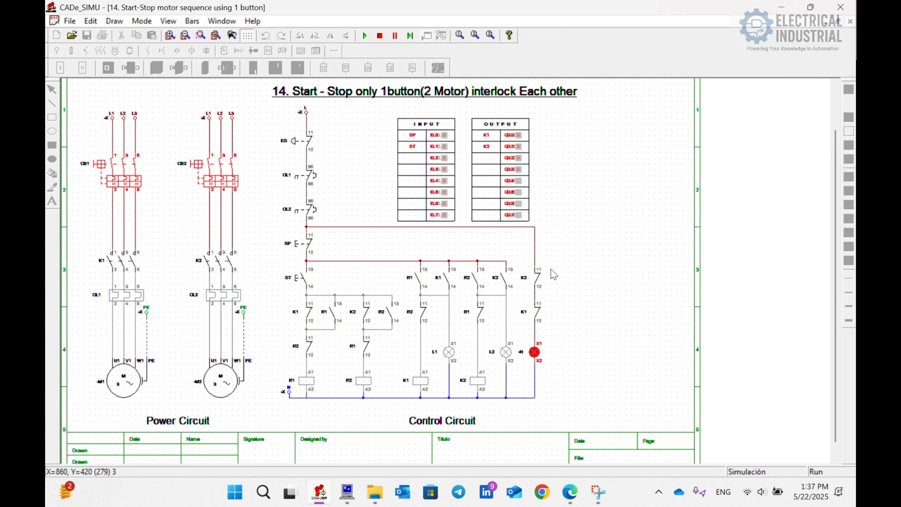
Put CADe_SIMU and PC_SIMU side by side, switch the PC_SIMU scene to simulation mode and run it.
left_click_drag(652, 7, 301, 39)
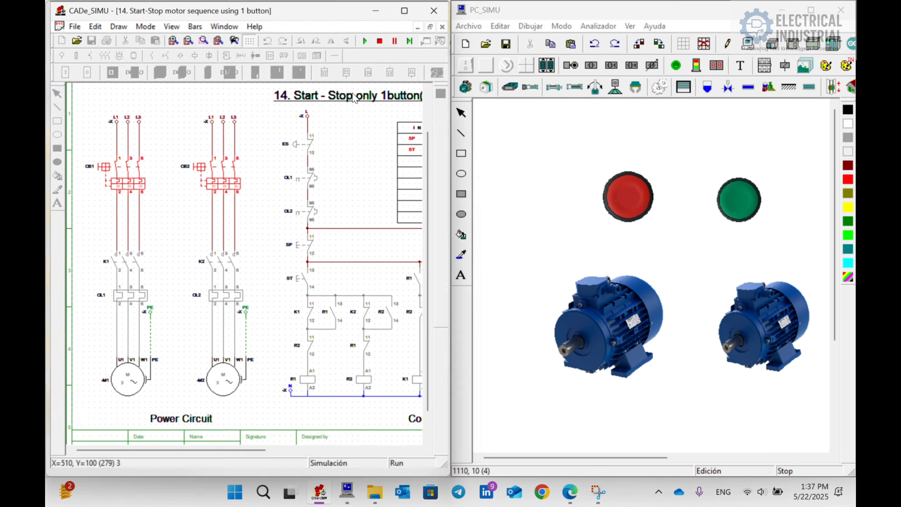
left_click_drag(516, 459, 546, 460)
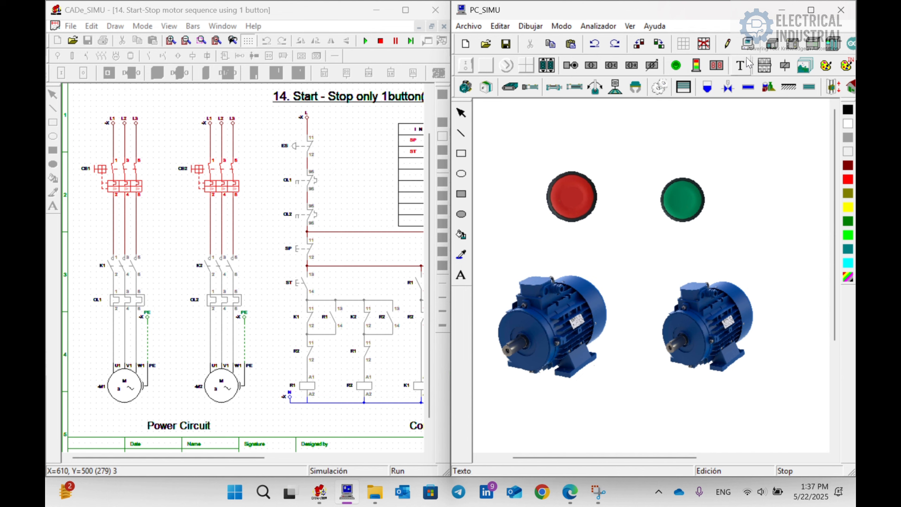
left_click(748, 43)
left_click(220, 458)
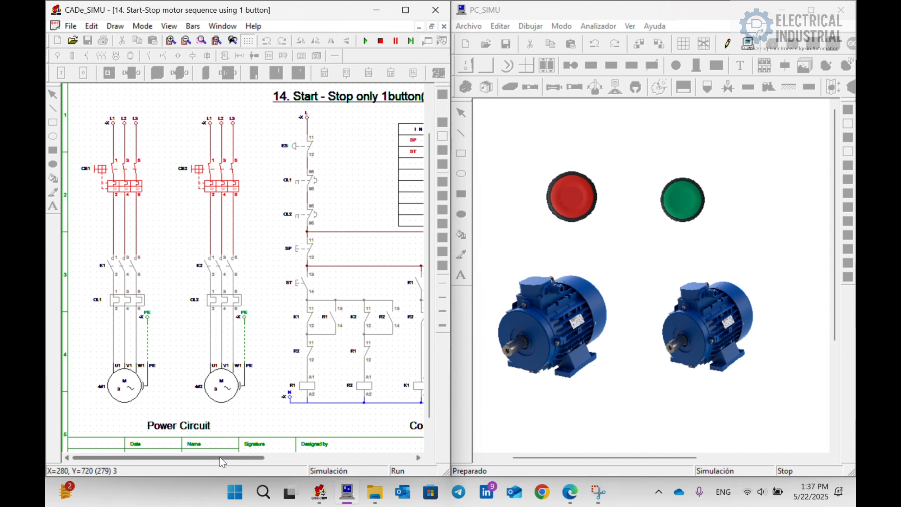
left_click_drag(223, 458, 251, 459)
left_click(811, 9)
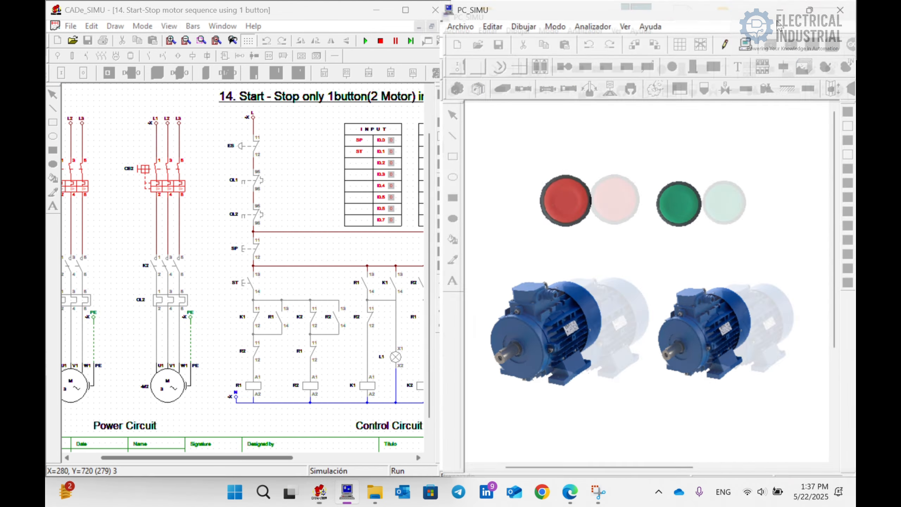
left_click(475, 42)
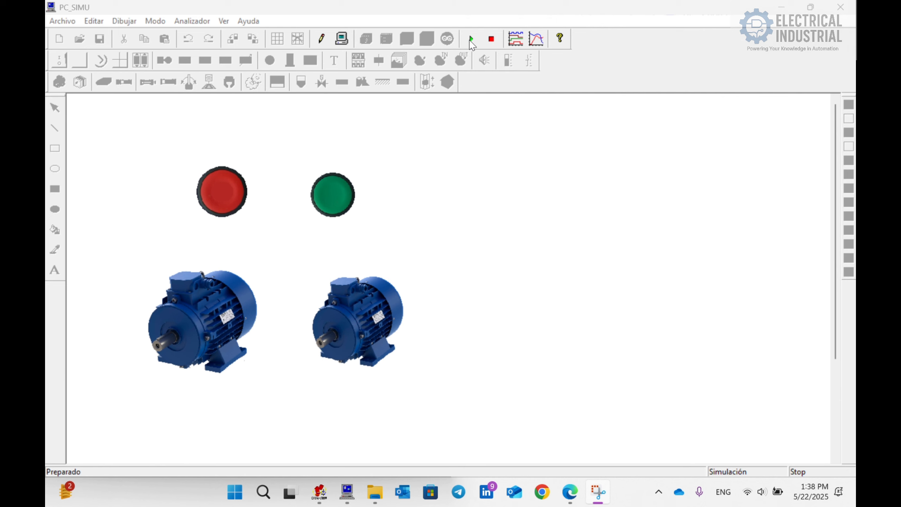
Arrange the running PC_SIMU scene beside the CADe_SIMU schematic, with both motors of the power circuit in view.
double_click(318, 12)
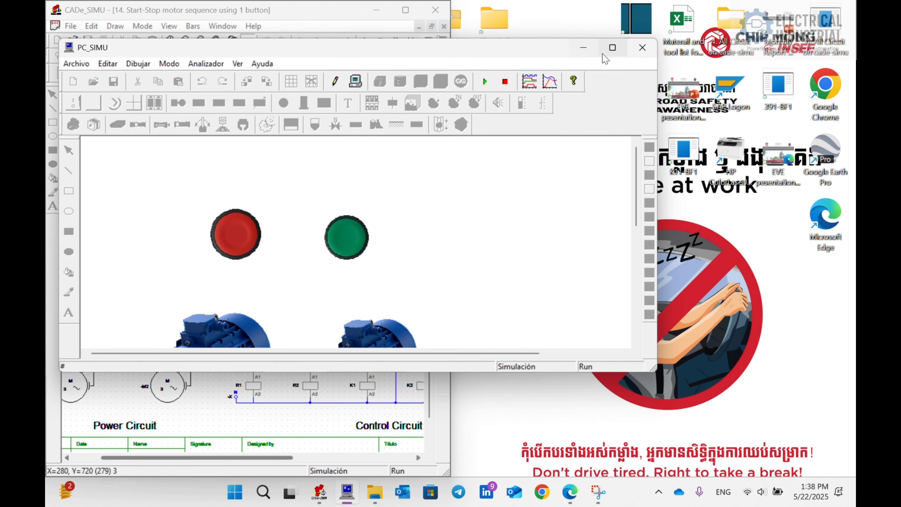
left_click(607, 52)
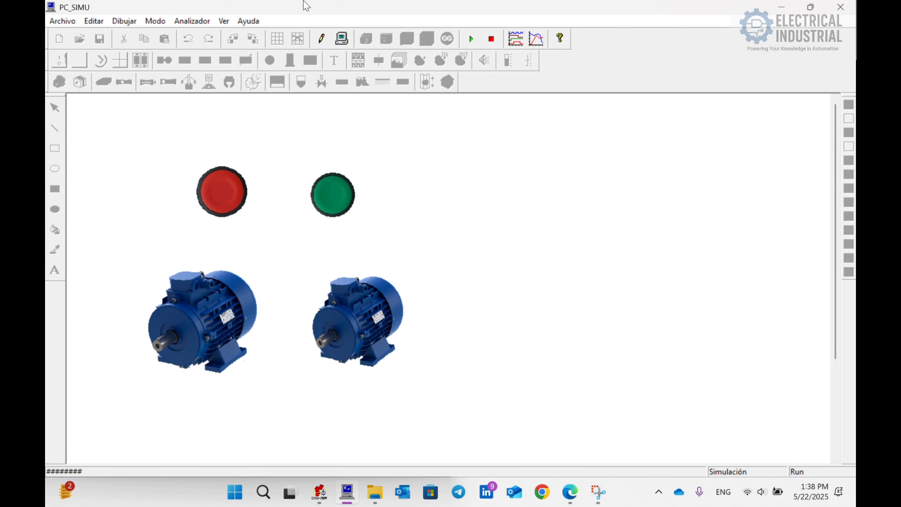
left_click_drag(308, 12, 369, 126)
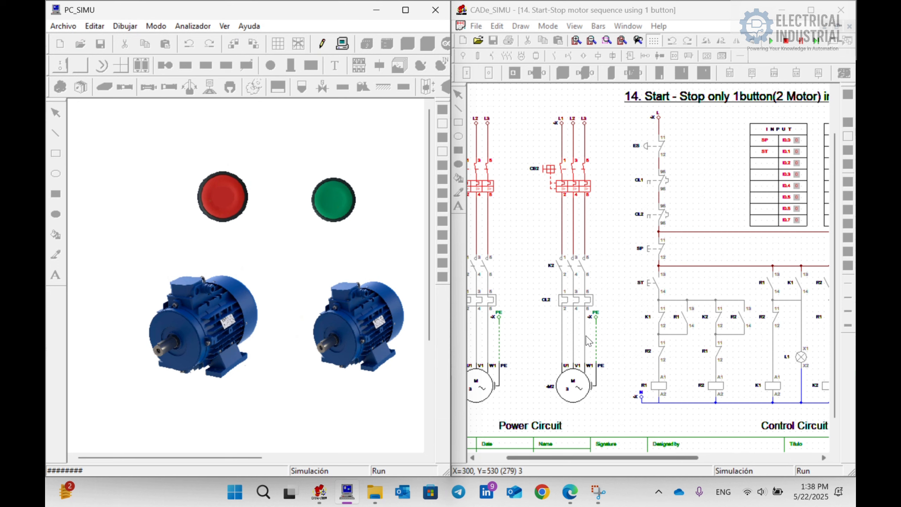
left_click_drag(603, 463, 585, 454)
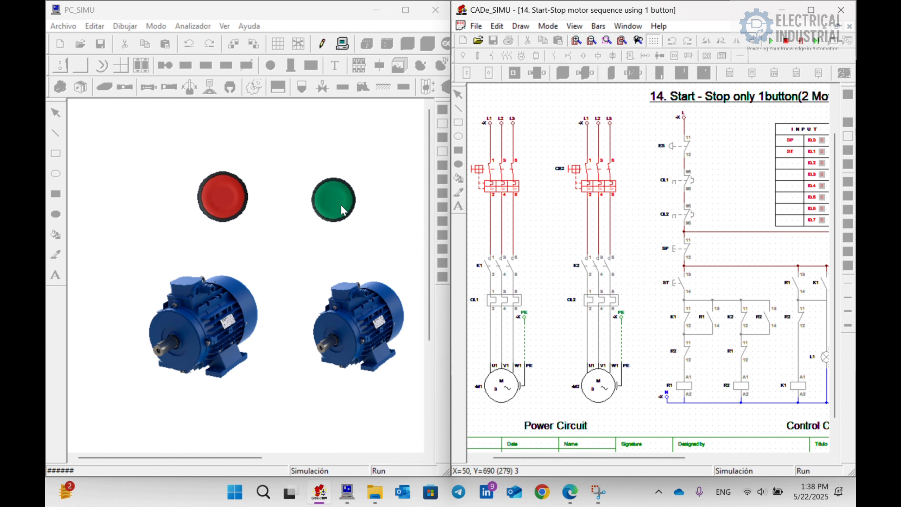
Operate the green start button repeatedly to alternate between the two motors, and stop the running motor with the red button.
left_click(331, 212)
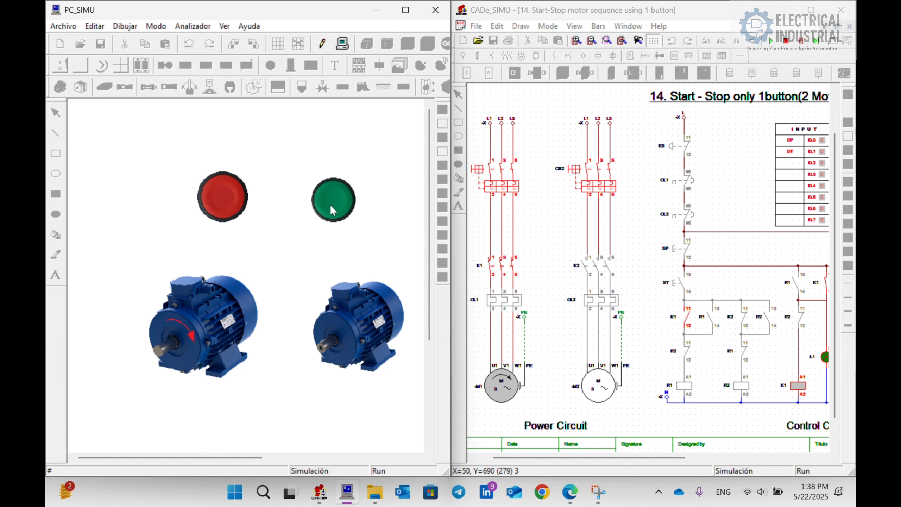
left_click(330, 205)
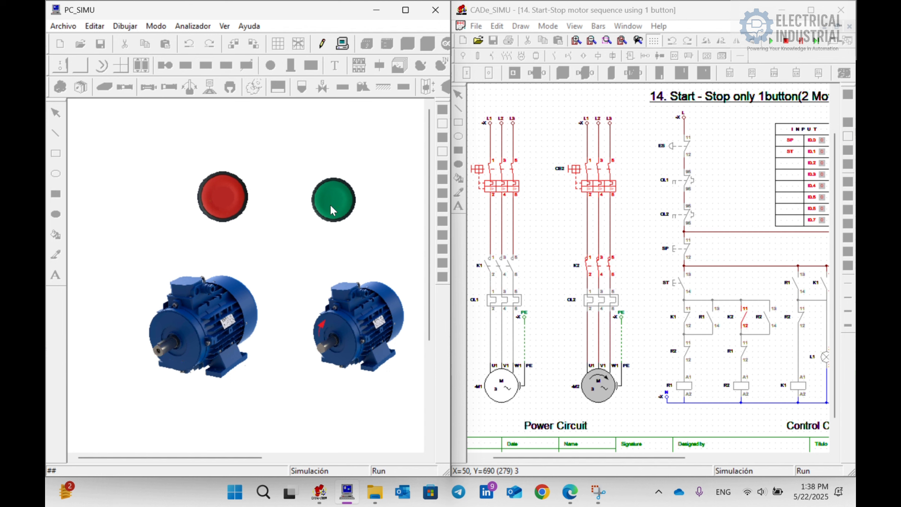
left_click(330, 204)
left_click(329, 204)
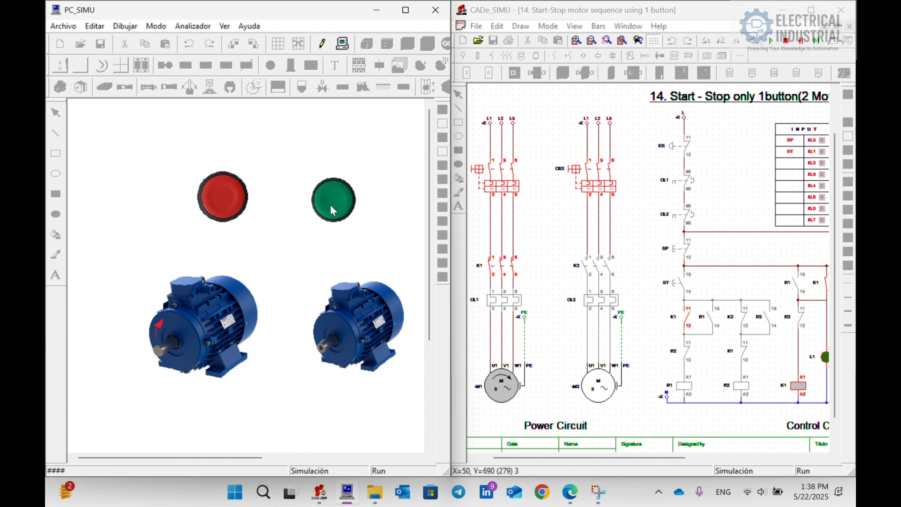
left_click(330, 204)
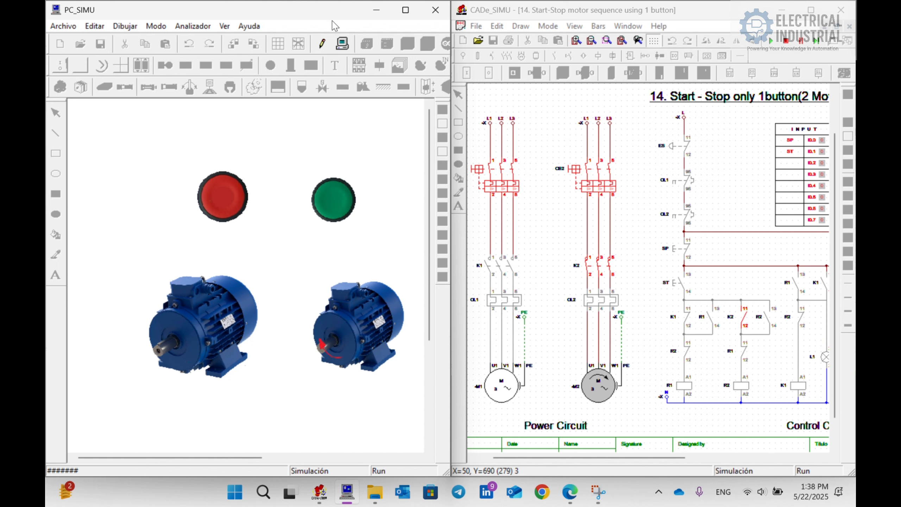
double_click(336, 10)
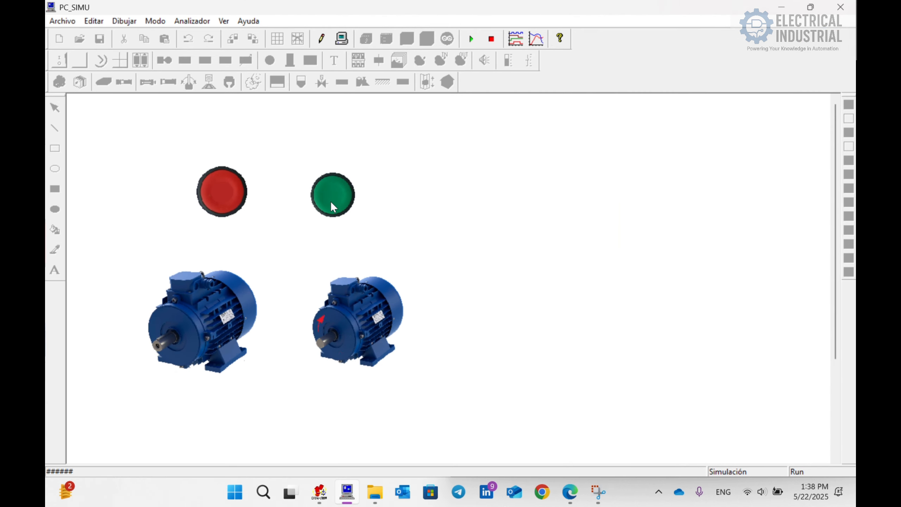
left_click(225, 205)
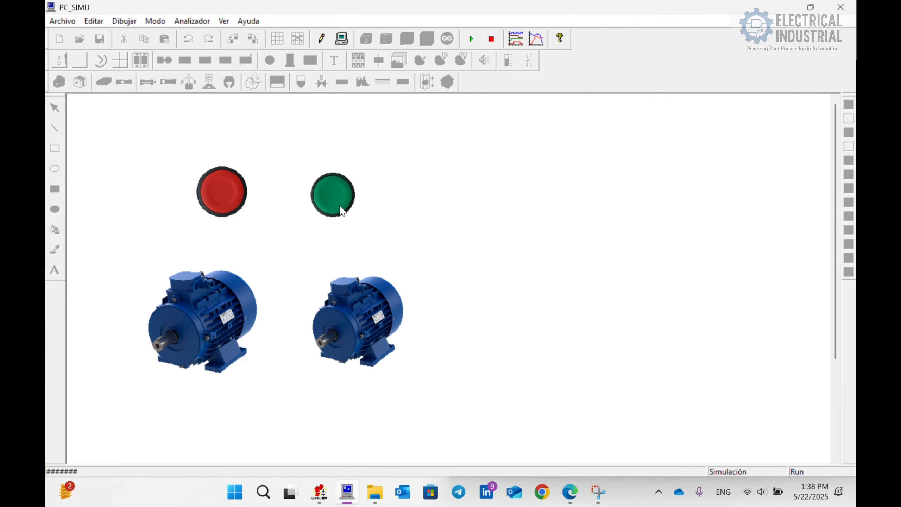